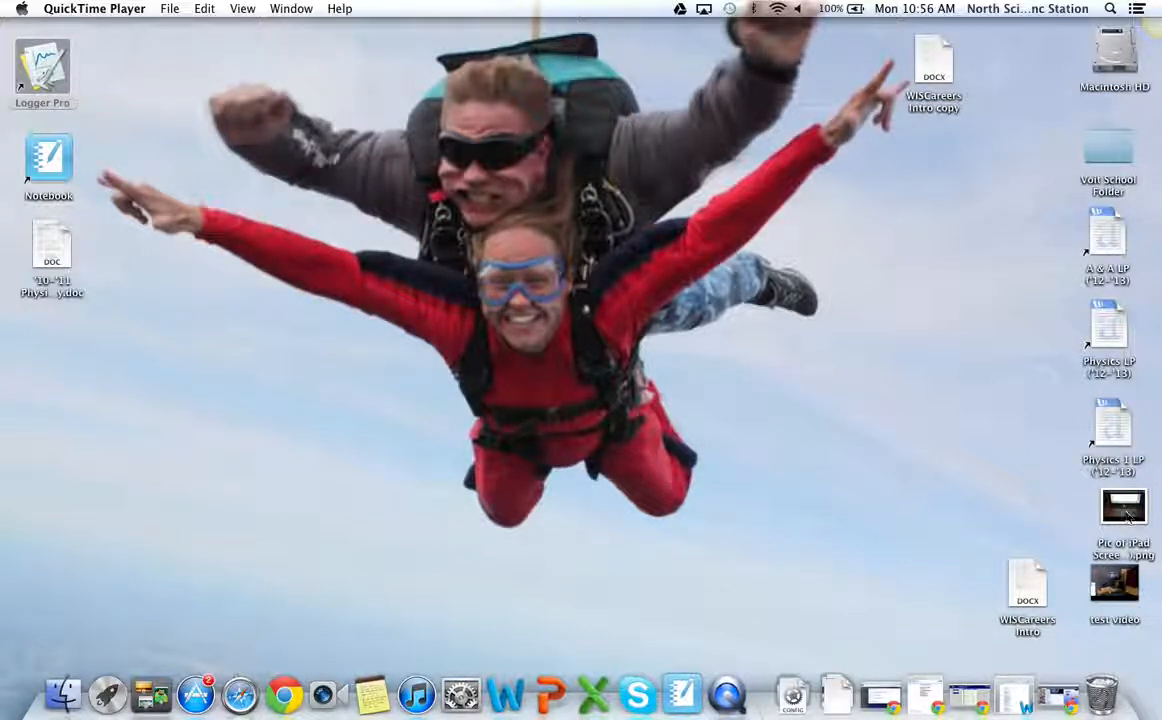
# Open the iPad screen picture from the desktop, outline its share icon, and close the picture.
pyautogui.click(1125, 512)
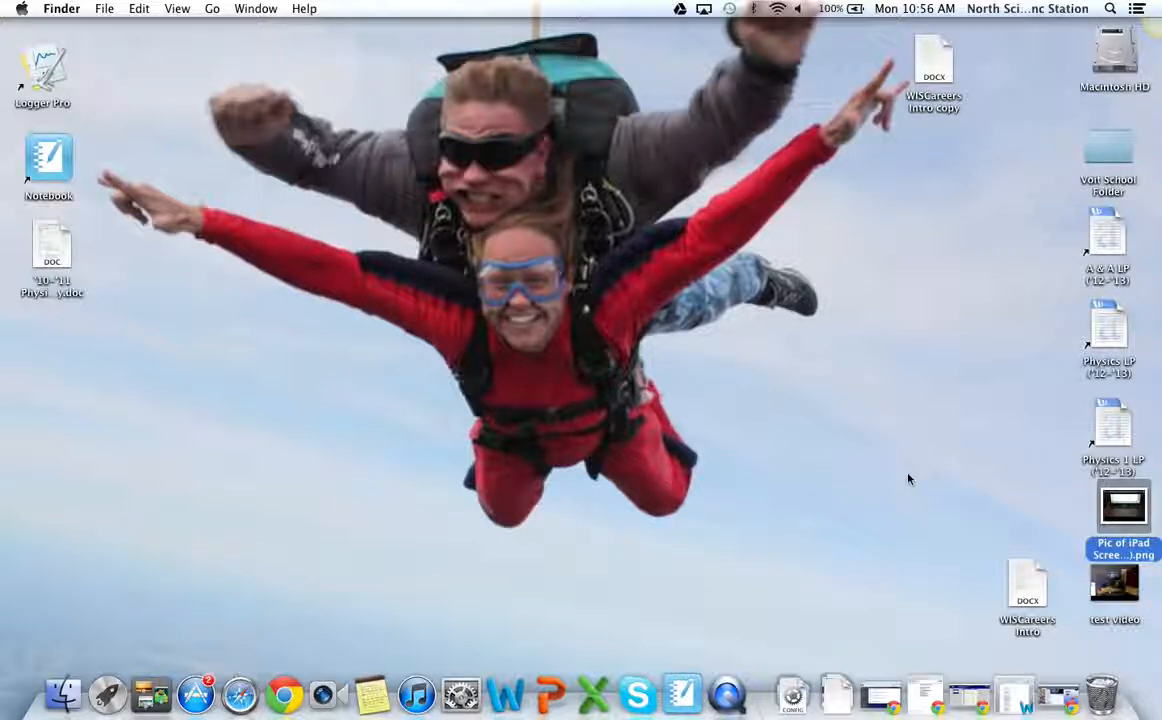
pyautogui.doubleClick(1127, 506)
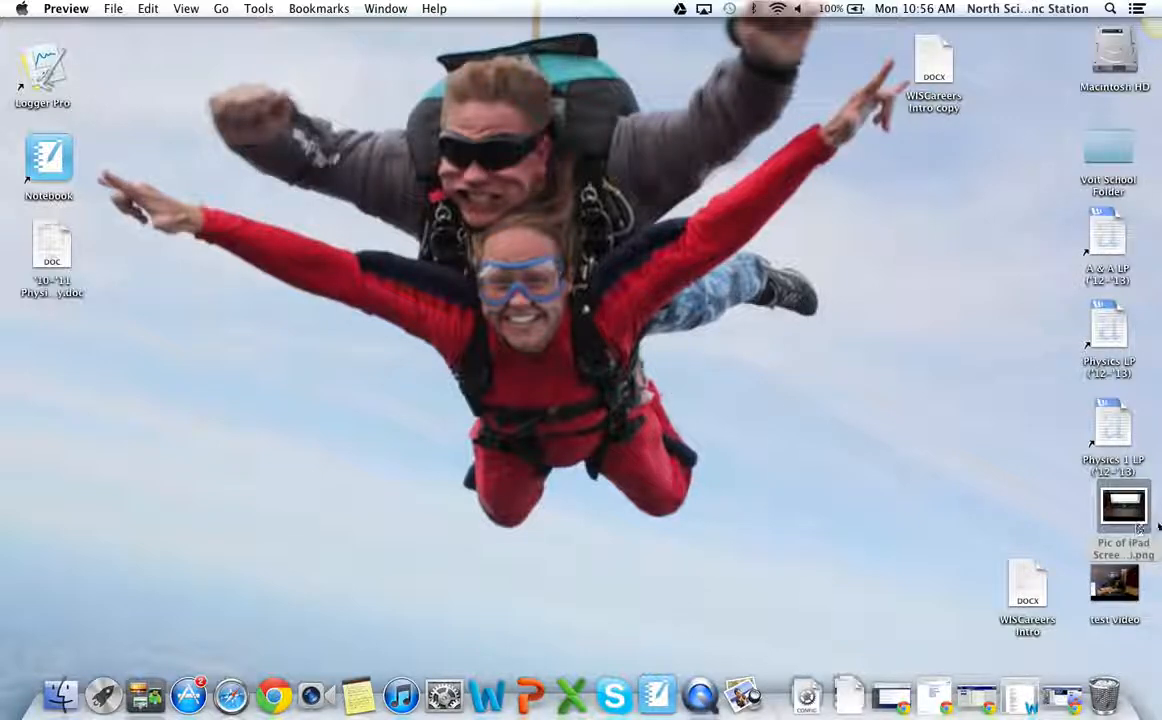
pyautogui.doubleClick(1128, 512)
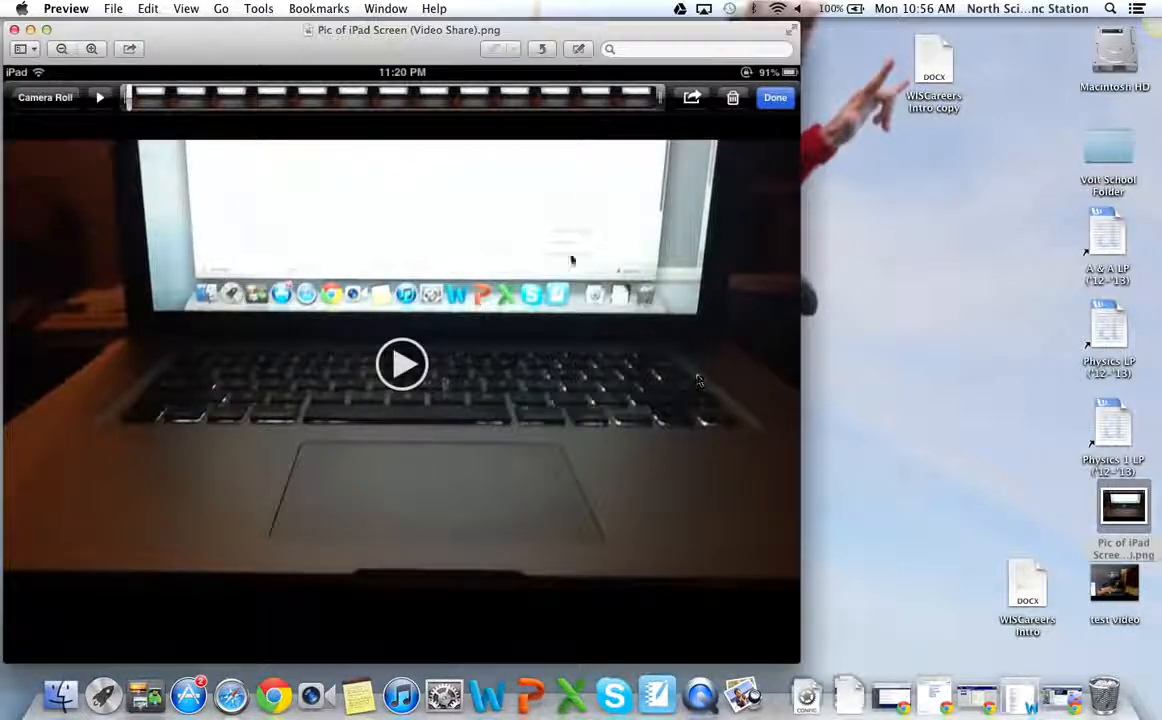
pyautogui.moveTo(447, 30); pyautogui.dragTo(729, 57)
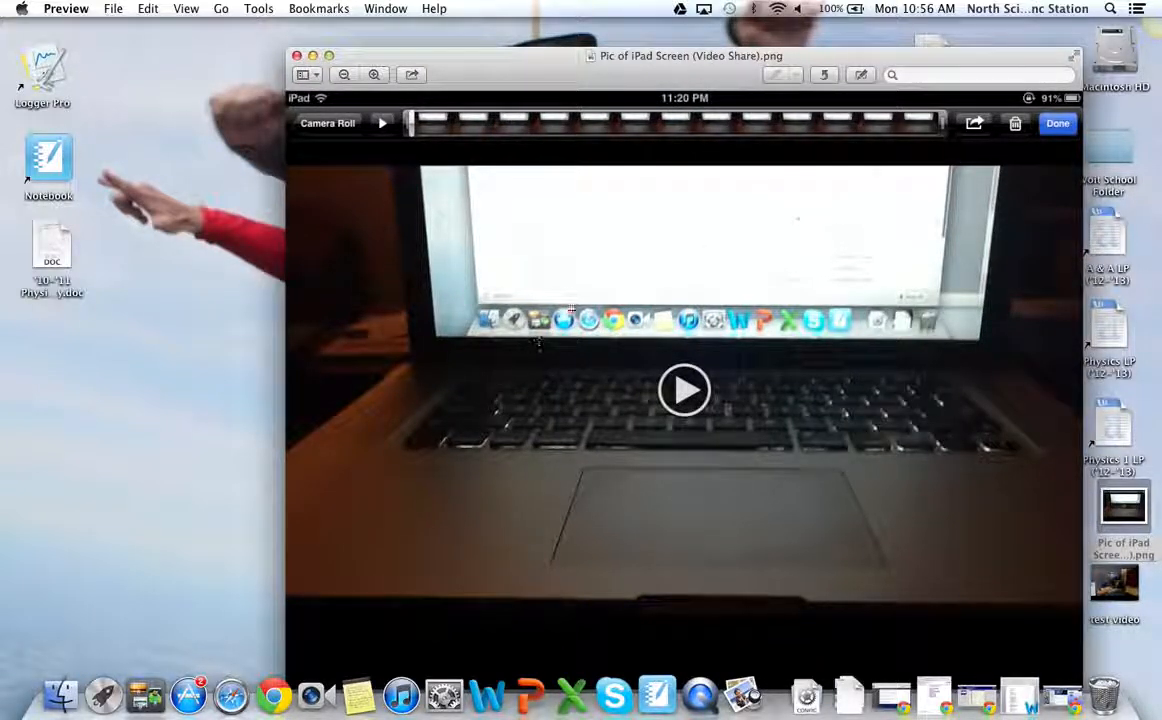
pyautogui.moveTo(998, 139); pyautogui.dragTo(954, 110)
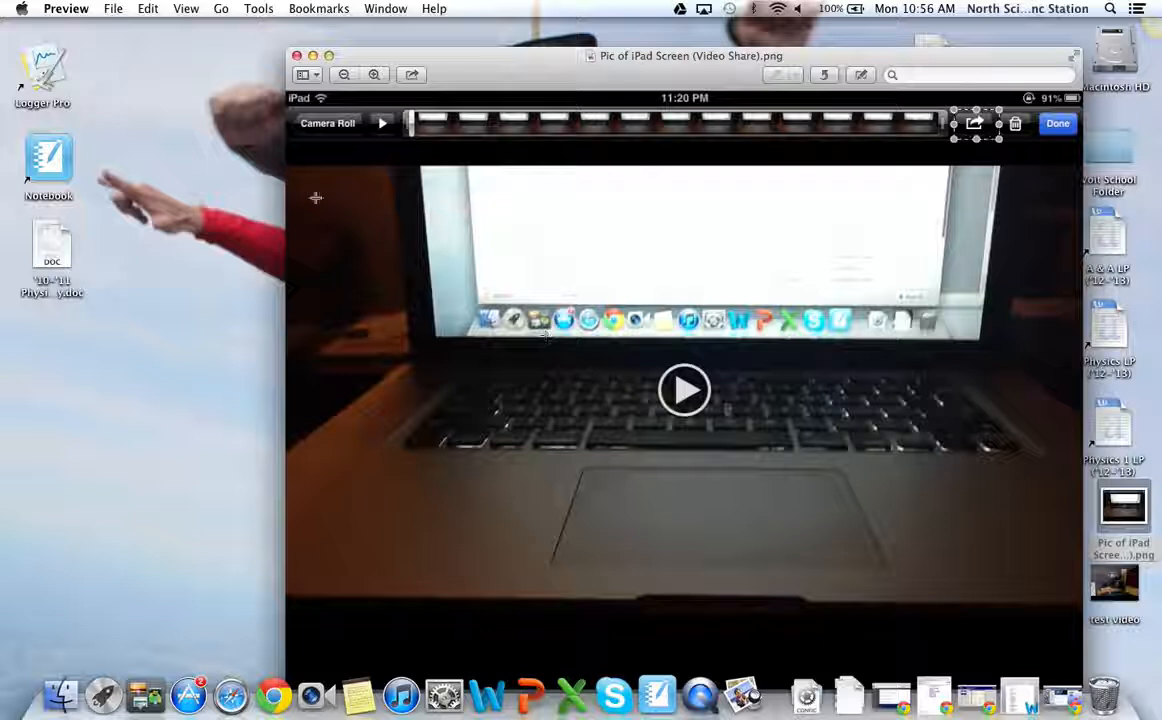
pyautogui.click(297, 56)
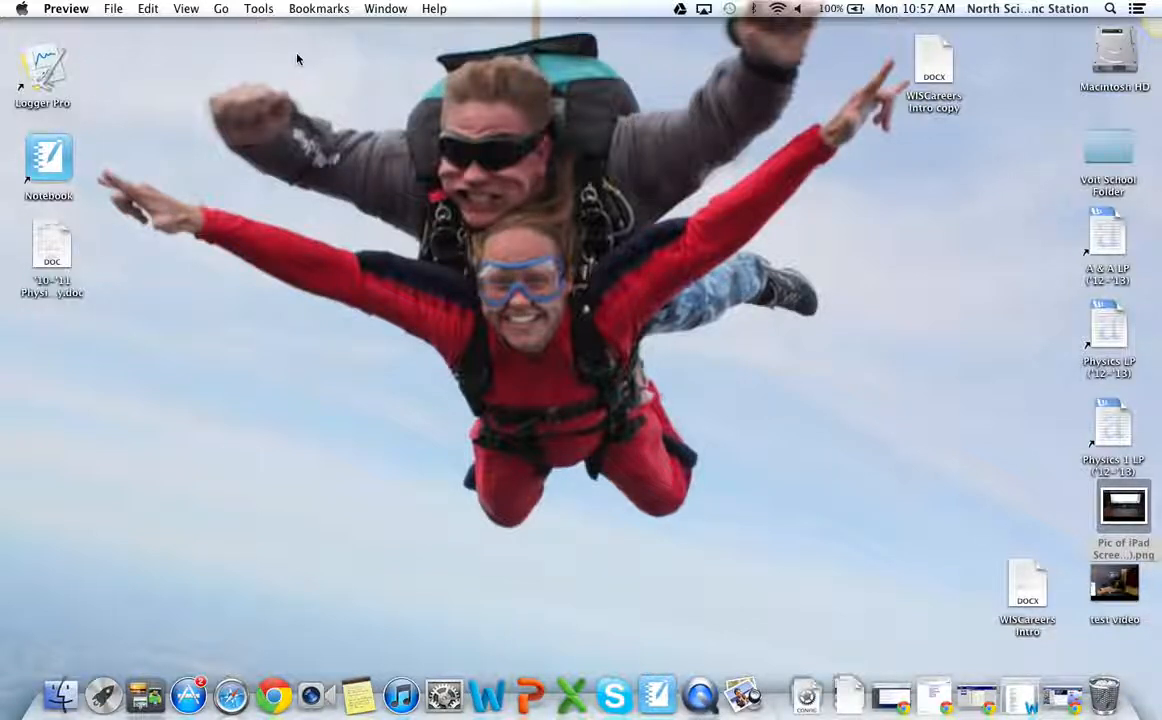
# Switch to Logger Pro and insert the movie Cart Down Ramp (Video) from the Physics 1 Kinematics Acceleration folder inside the desktop's school folder.
pyautogui.doubleClick(42, 70)
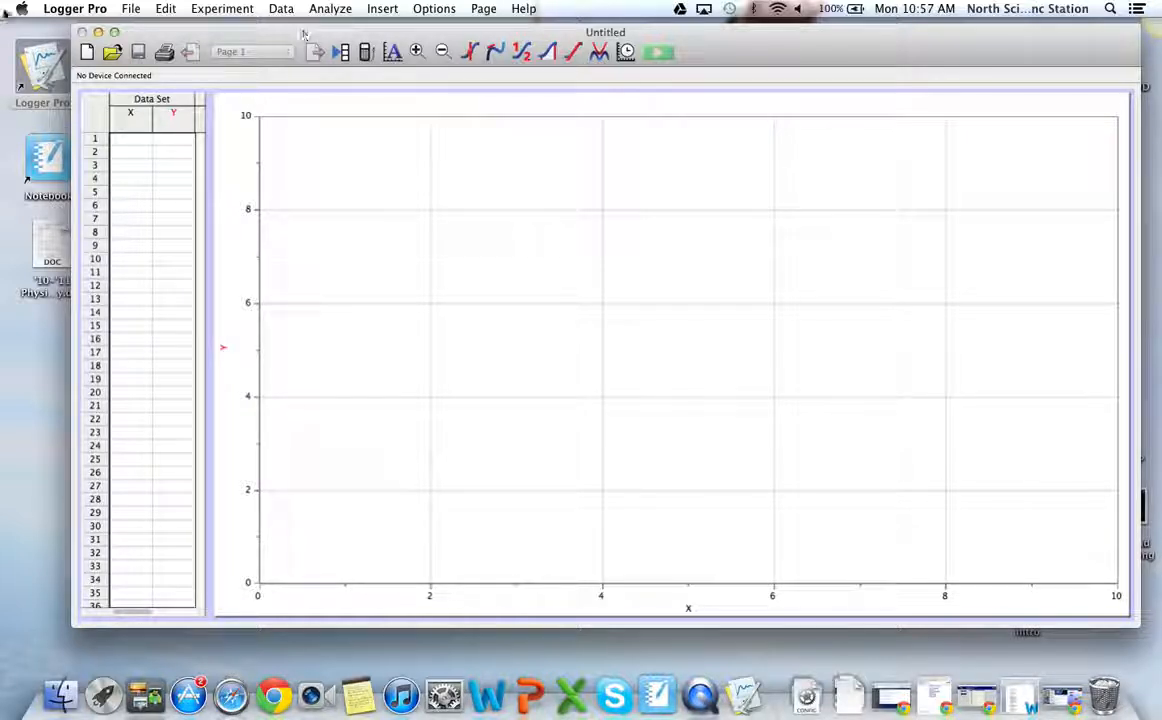
pyautogui.click(384, 9)
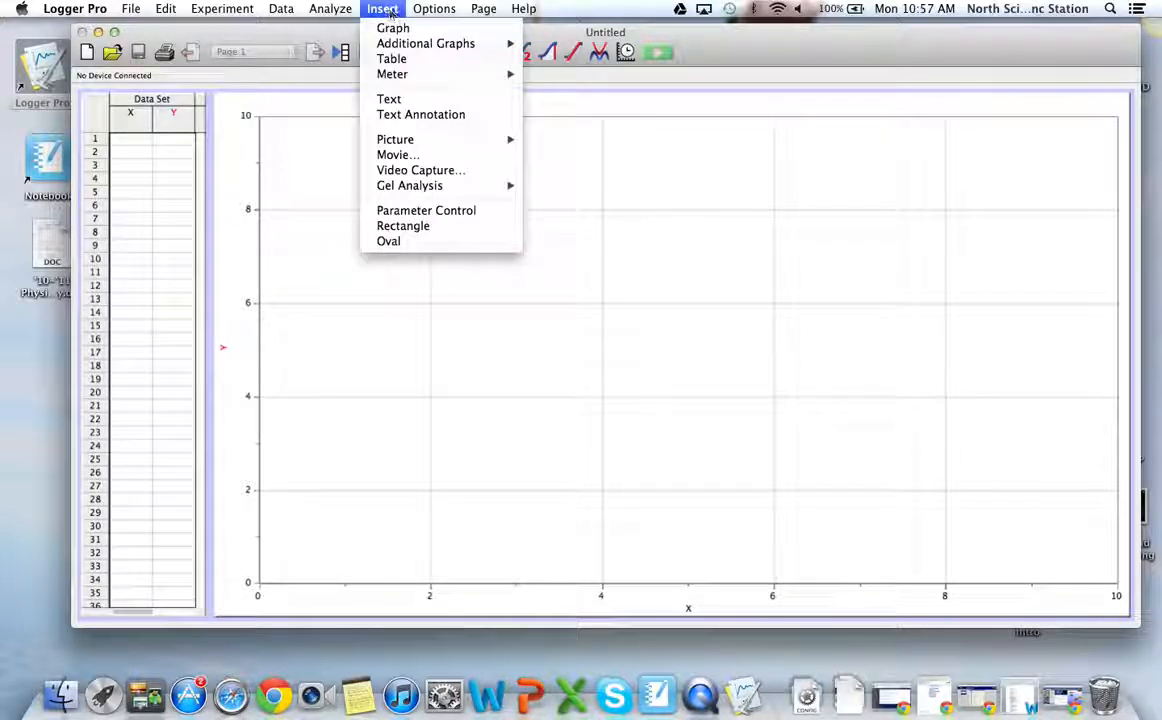
pyautogui.click(430, 156)
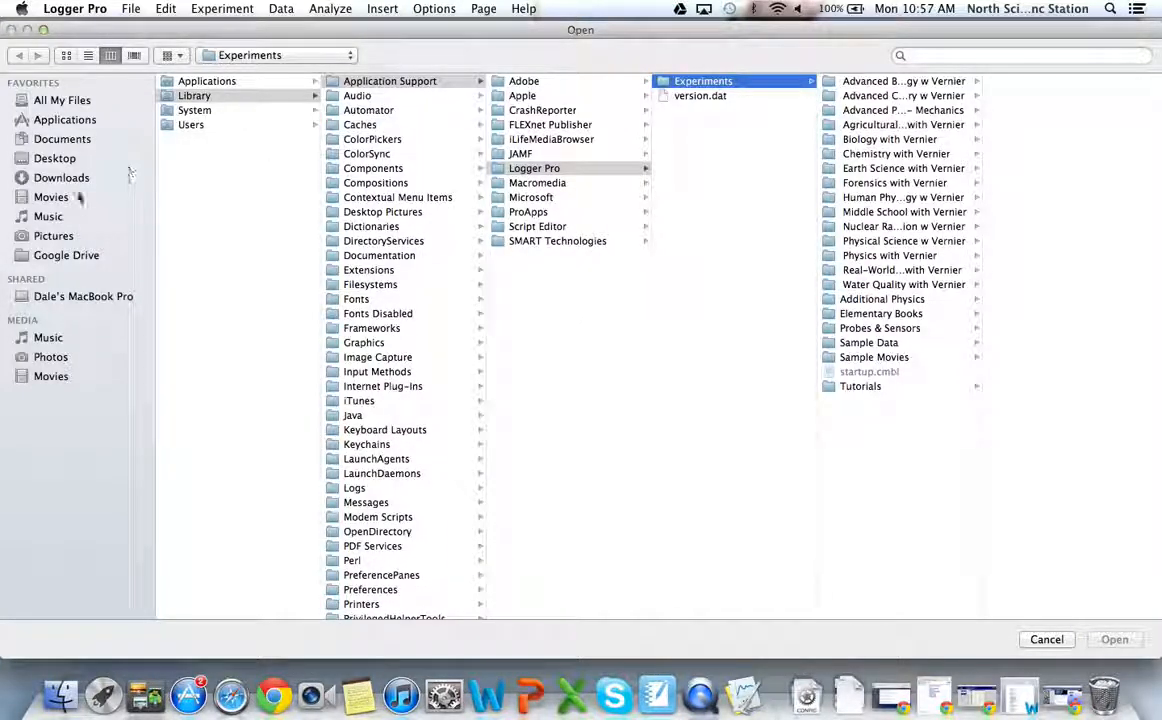
pyautogui.moveTo(88, 125); pyautogui.dragTo(127, 53)
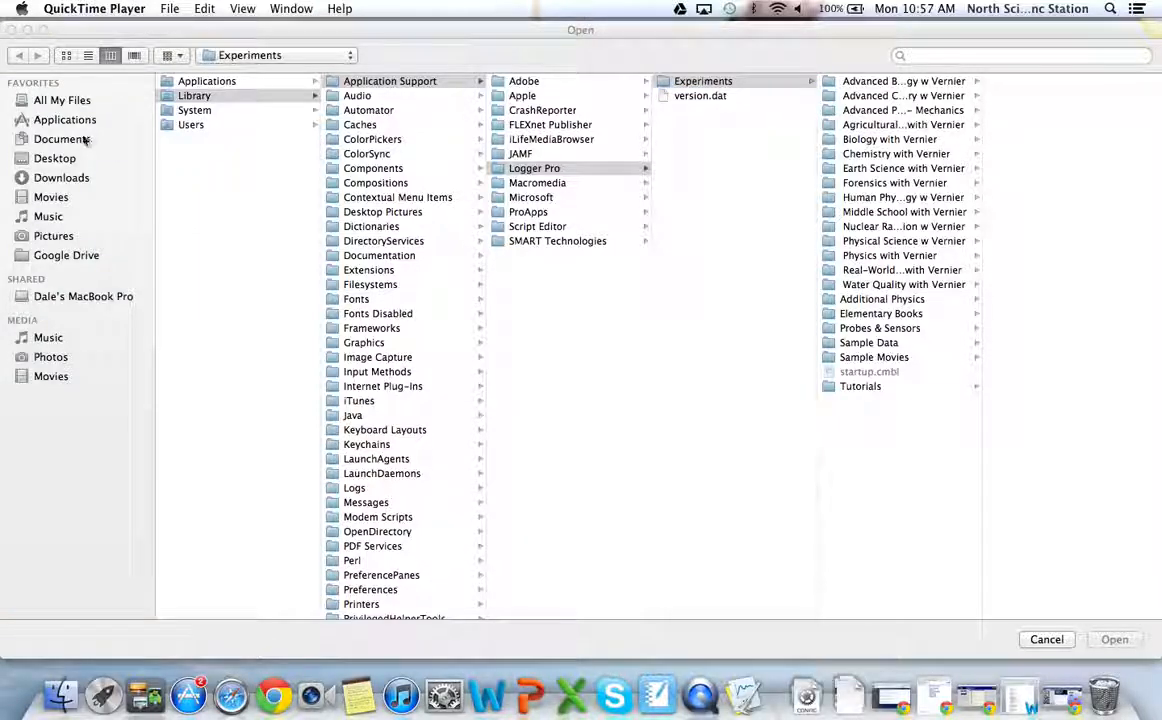
pyautogui.click(60, 159)
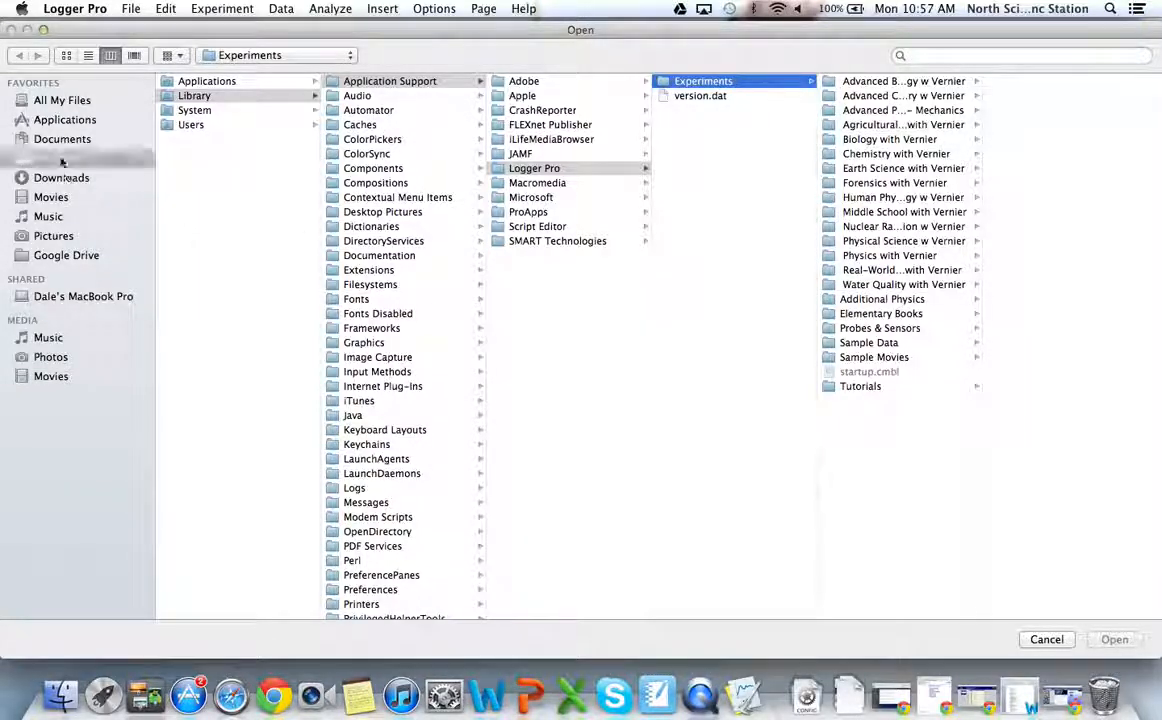
pyautogui.click(218, 195)
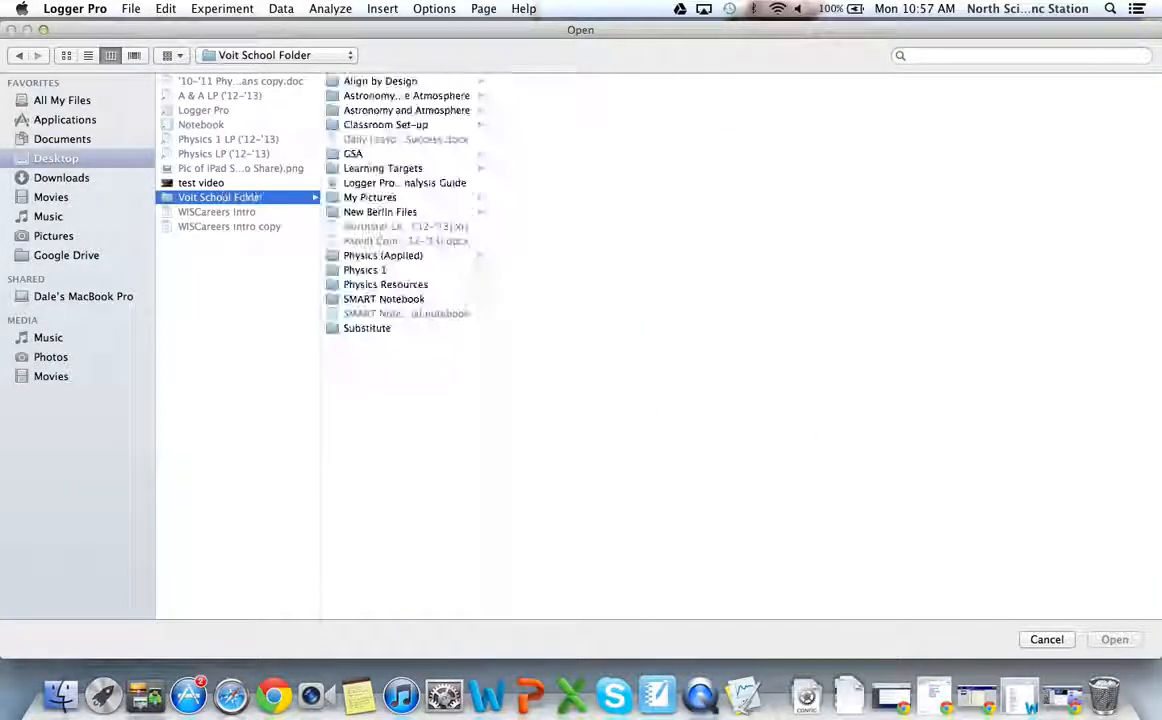
pyautogui.click(409, 271)
pyautogui.click(572, 124)
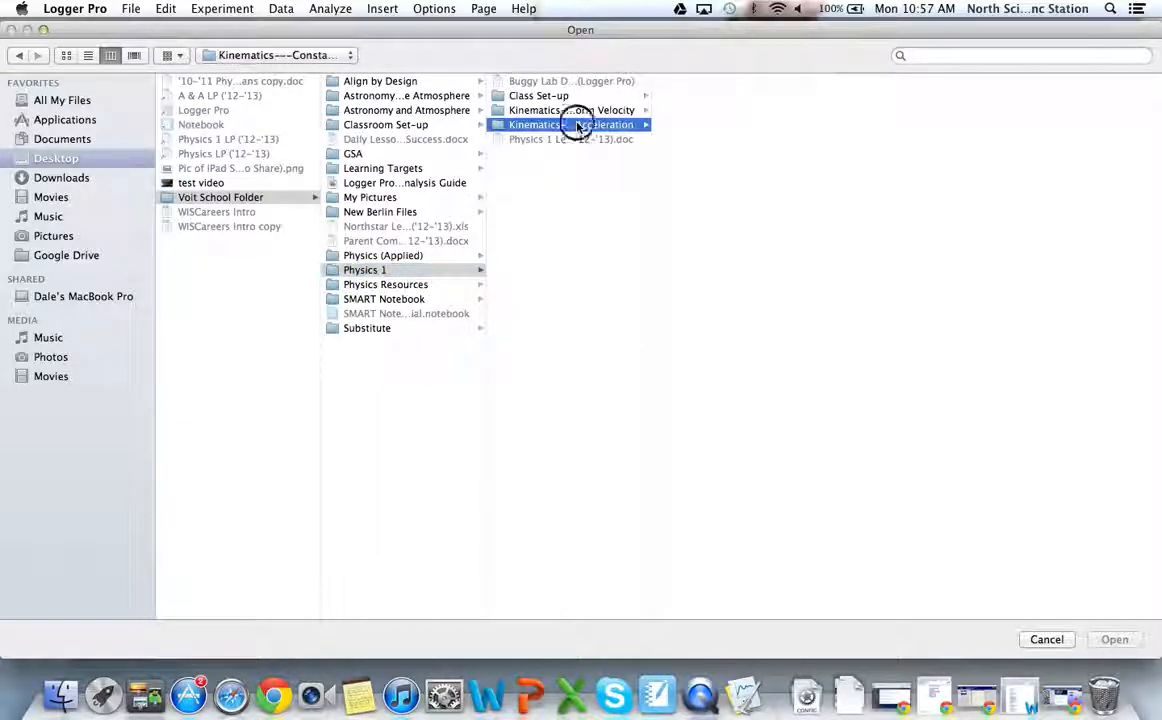
pyautogui.click(717, 316)
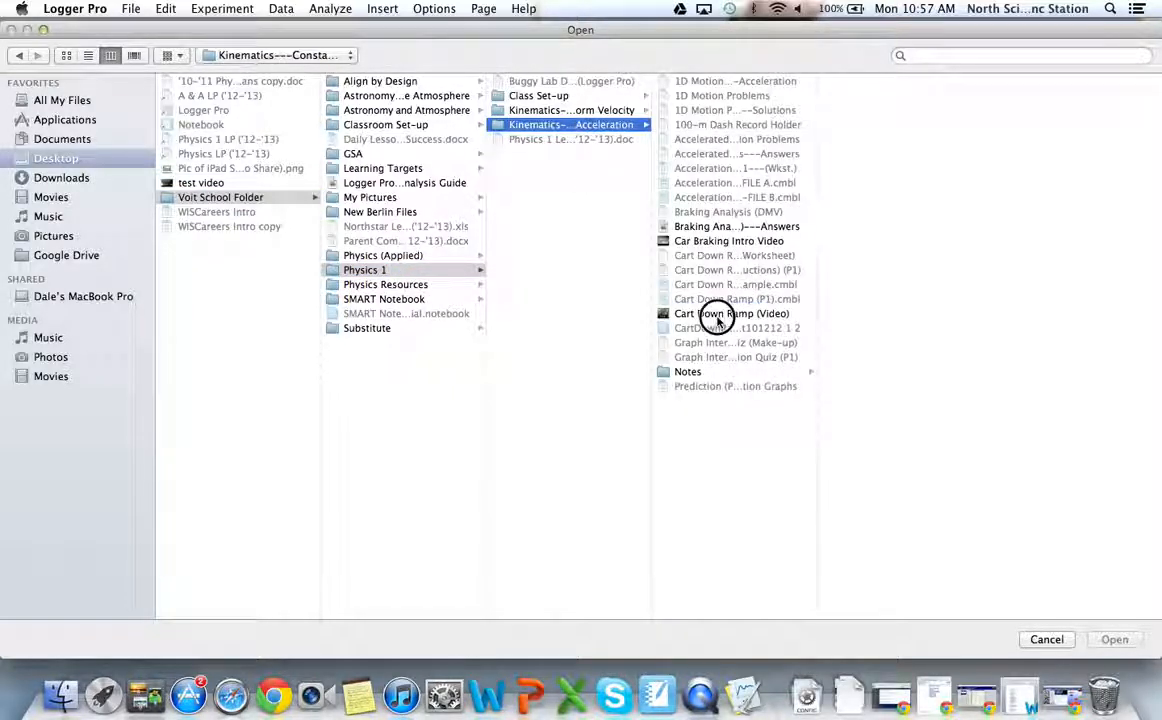
pyautogui.click(1113, 640)
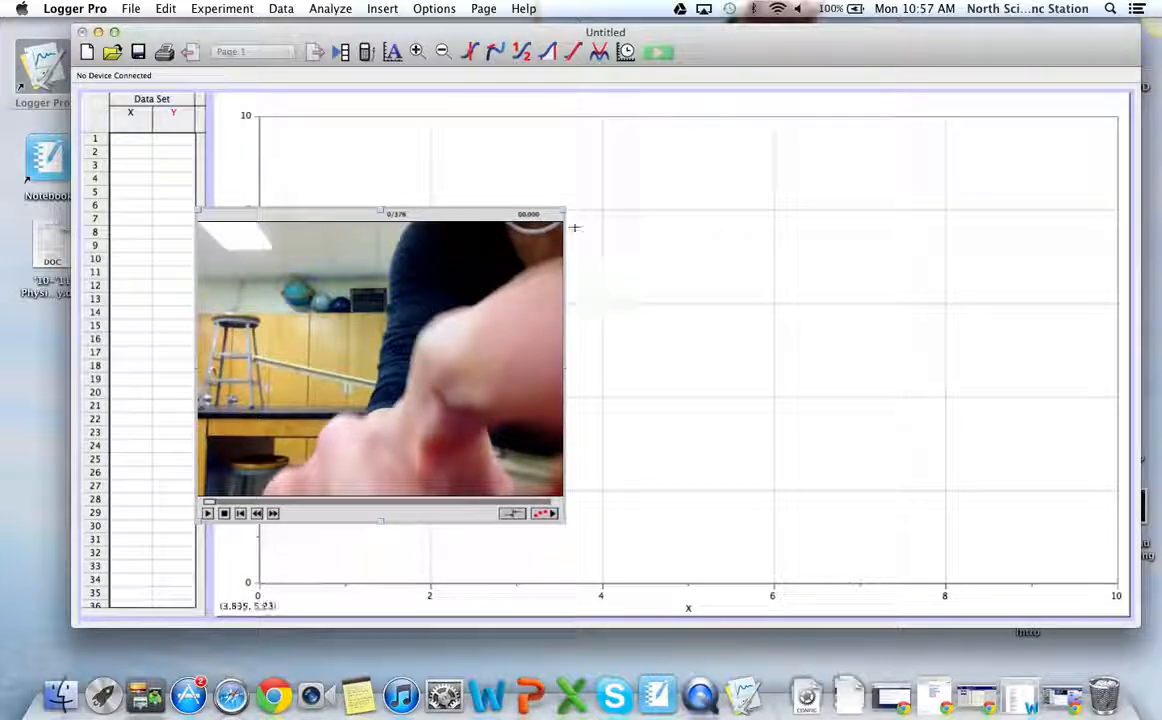
# Enlarge the inserted movie over the graph and enable its video analysis tools.
pyautogui.moveTo(574, 228); pyautogui.dragTo(734, 52)
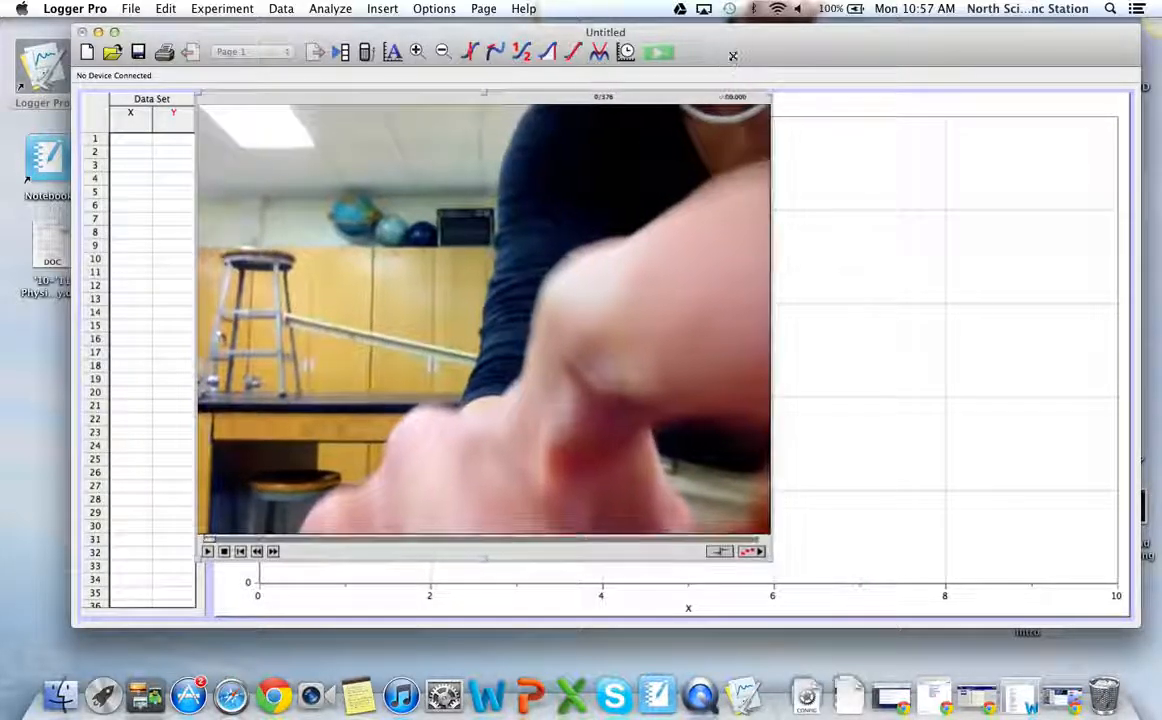
pyautogui.click(751, 552)
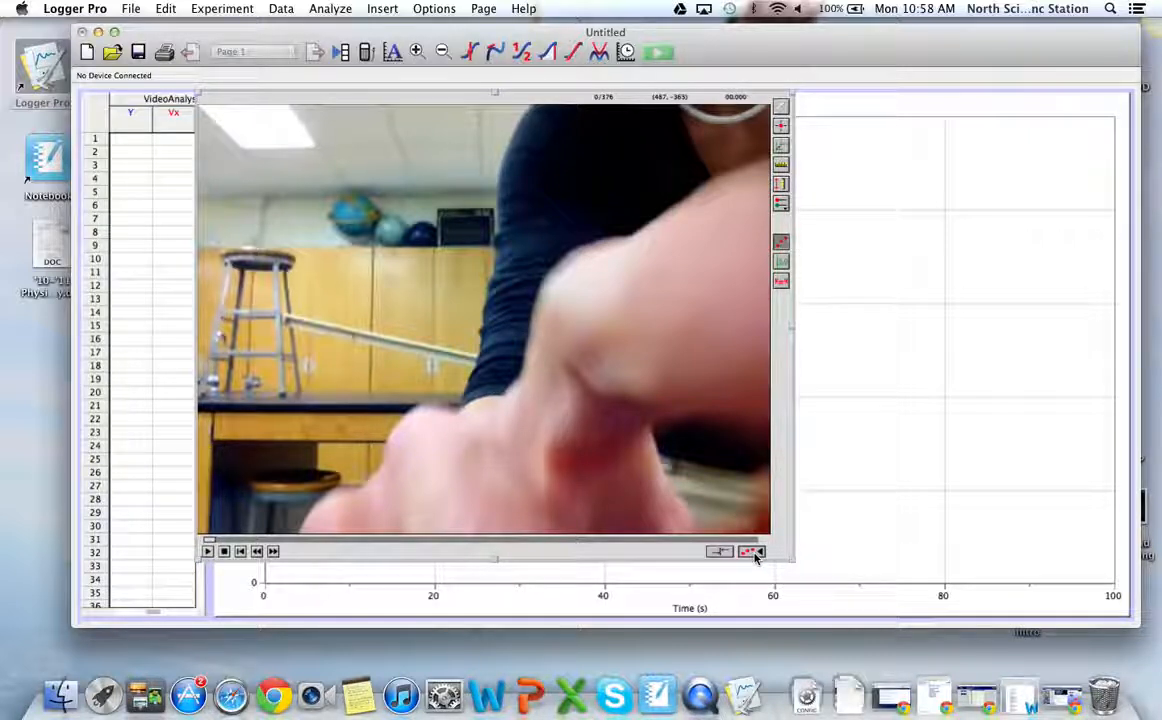
# Play the movie until the cart is rolling, stop it, and step back to frame 235, just before the cart's release.
pyautogui.click(207, 551)
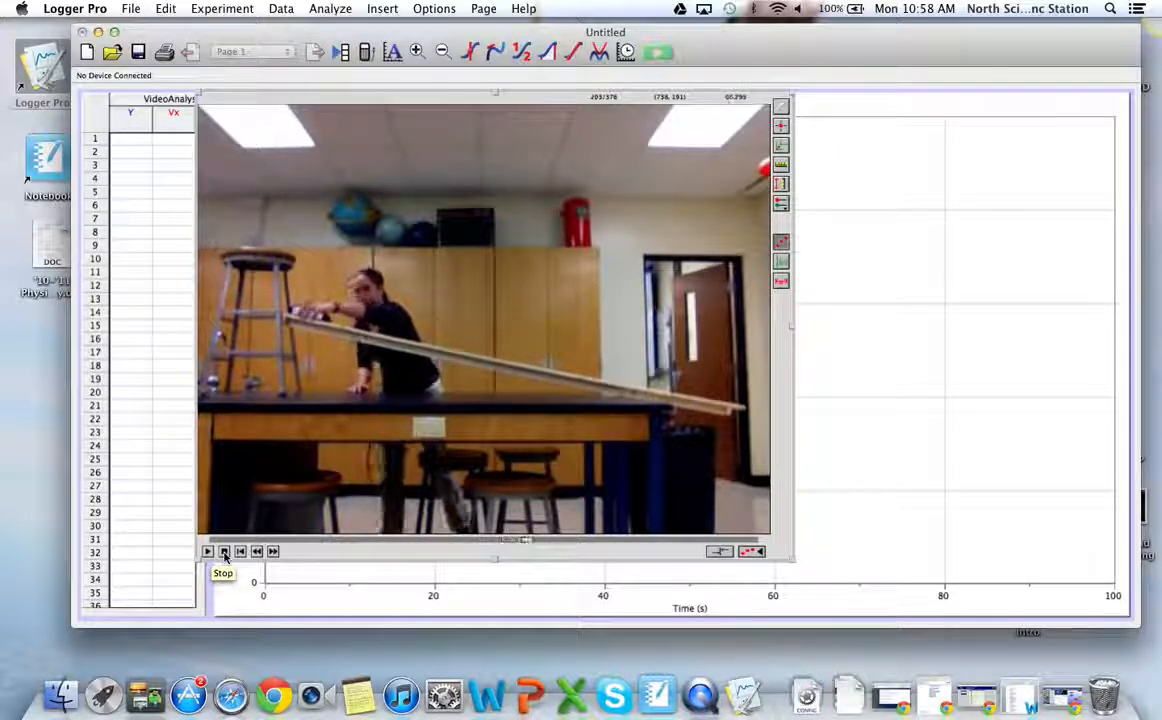
pyautogui.click(224, 553)
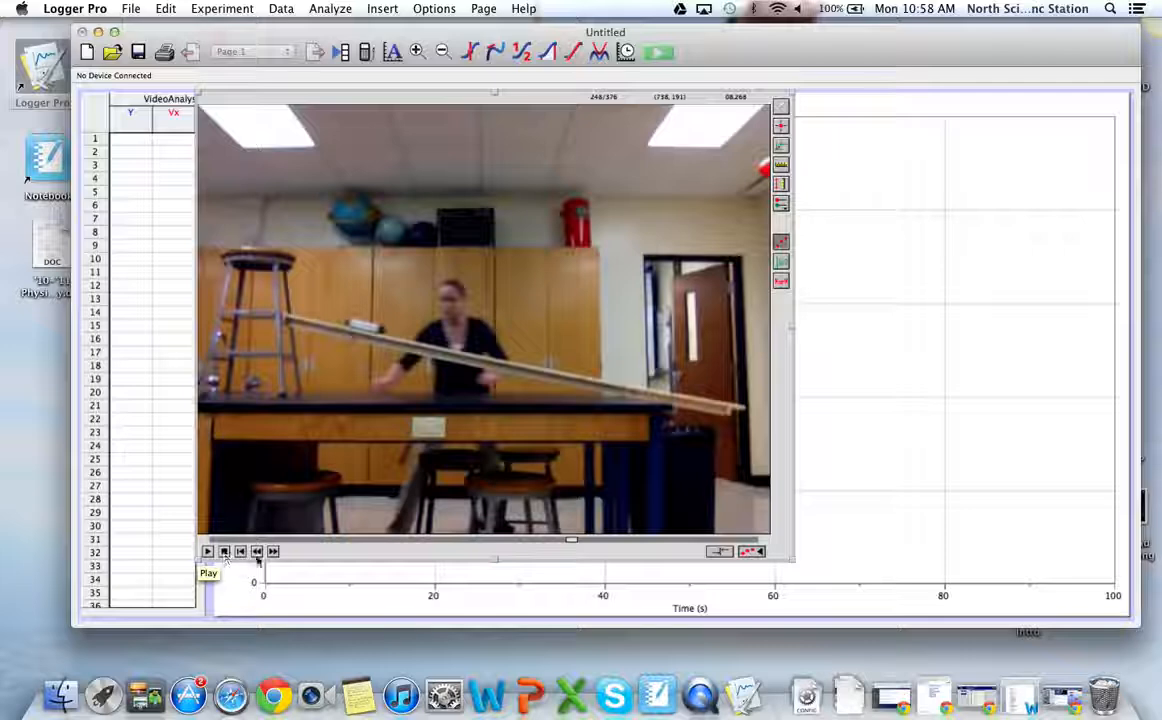
pyautogui.click(257, 554)
pyautogui.click(257, 554)
pyautogui.click(257, 554)
pyautogui.click(257, 554)
pyautogui.click(257, 554)
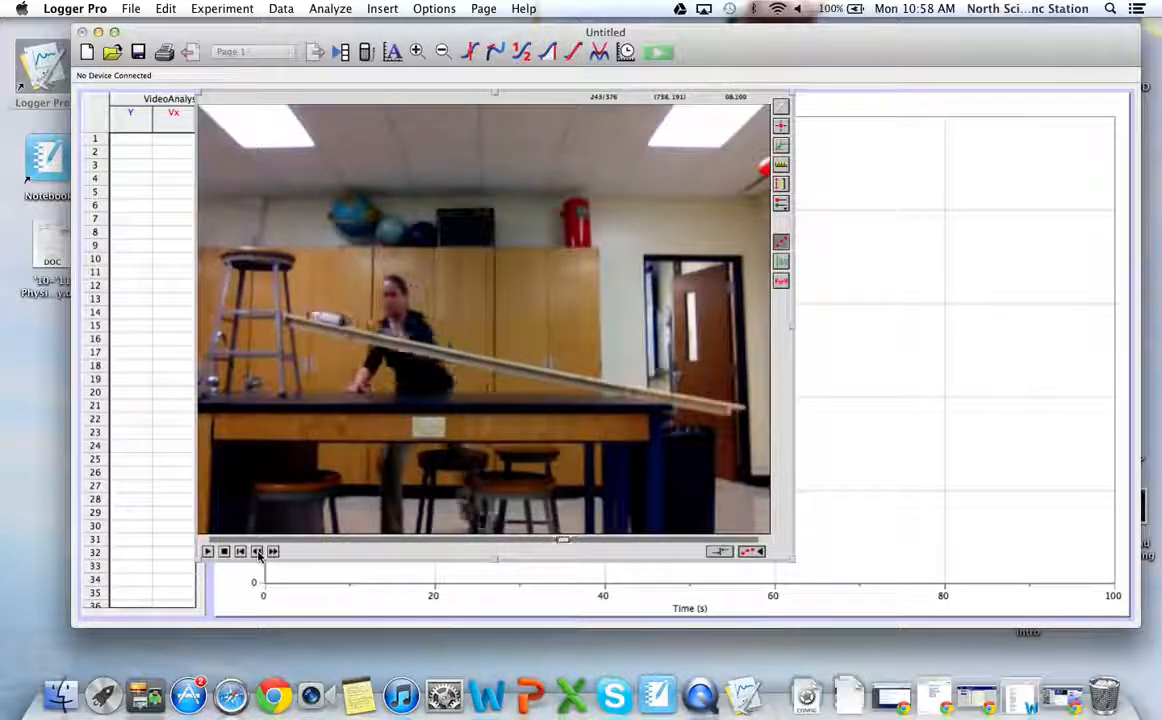
pyautogui.click(257, 554)
pyautogui.click(257, 554)
pyautogui.click(257, 554)
pyautogui.click(257, 554)
pyautogui.click(257, 554)
pyautogui.click(257, 554)
pyautogui.click(257, 554)
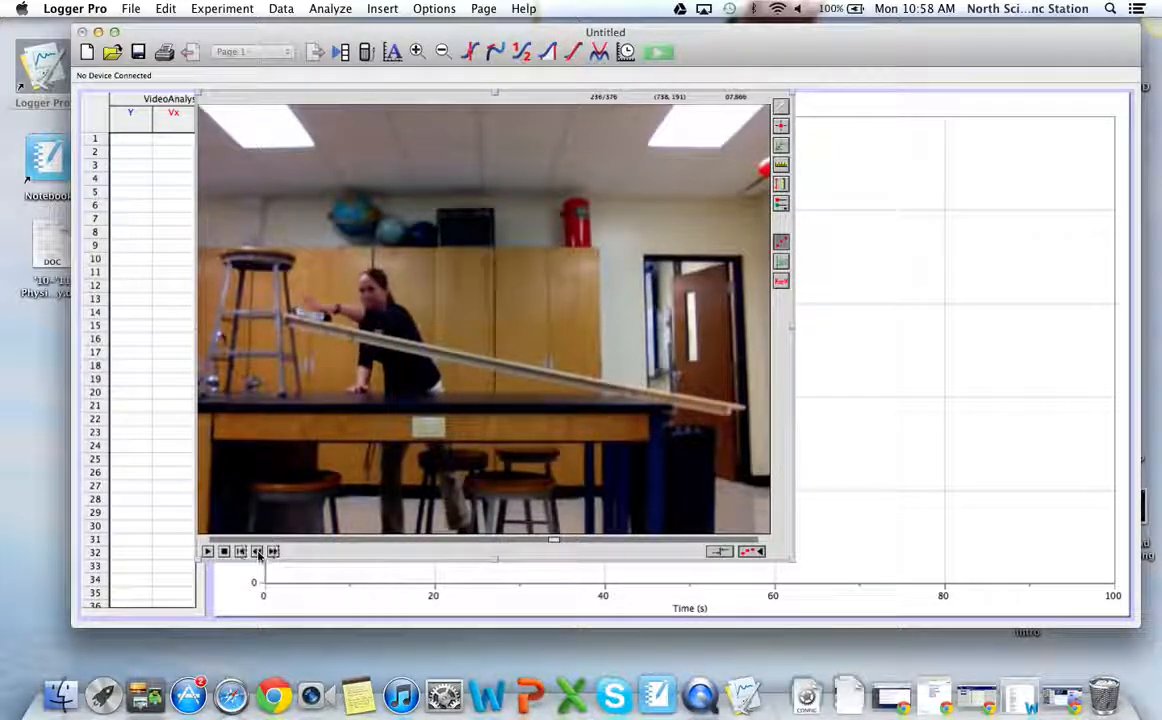
pyautogui.click(257, 554)
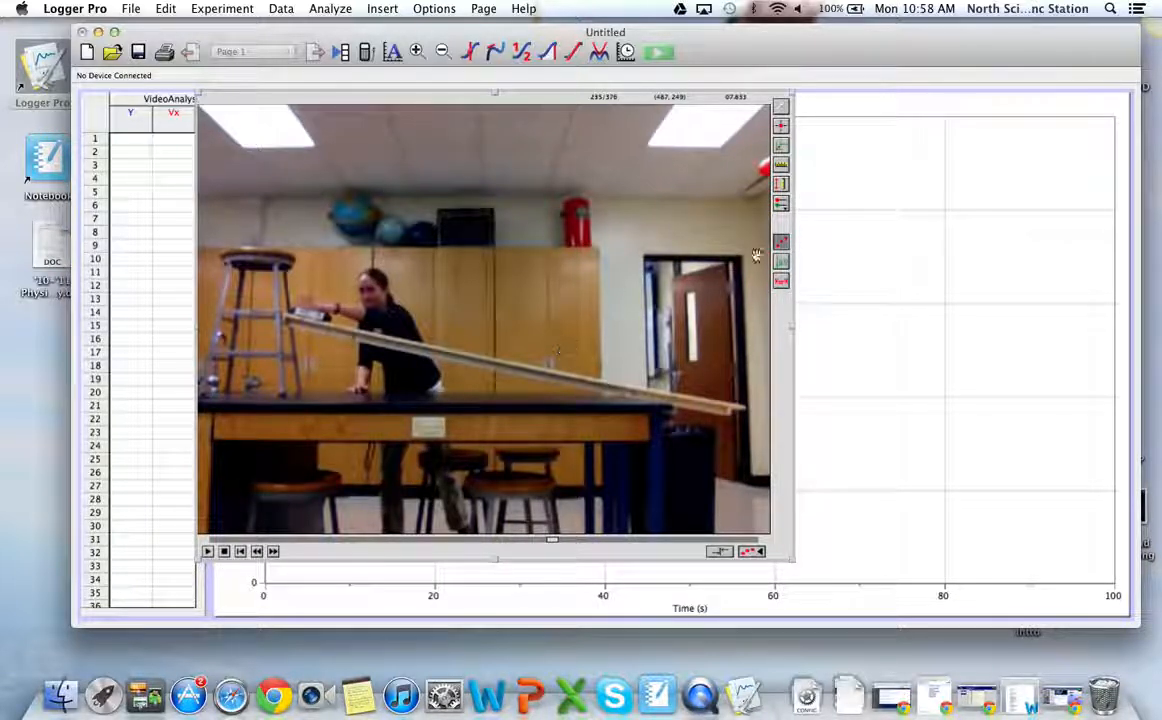
# Set the movie scale along the cart's length to a distance of .17 m.
pyautogui.click(781, 168)
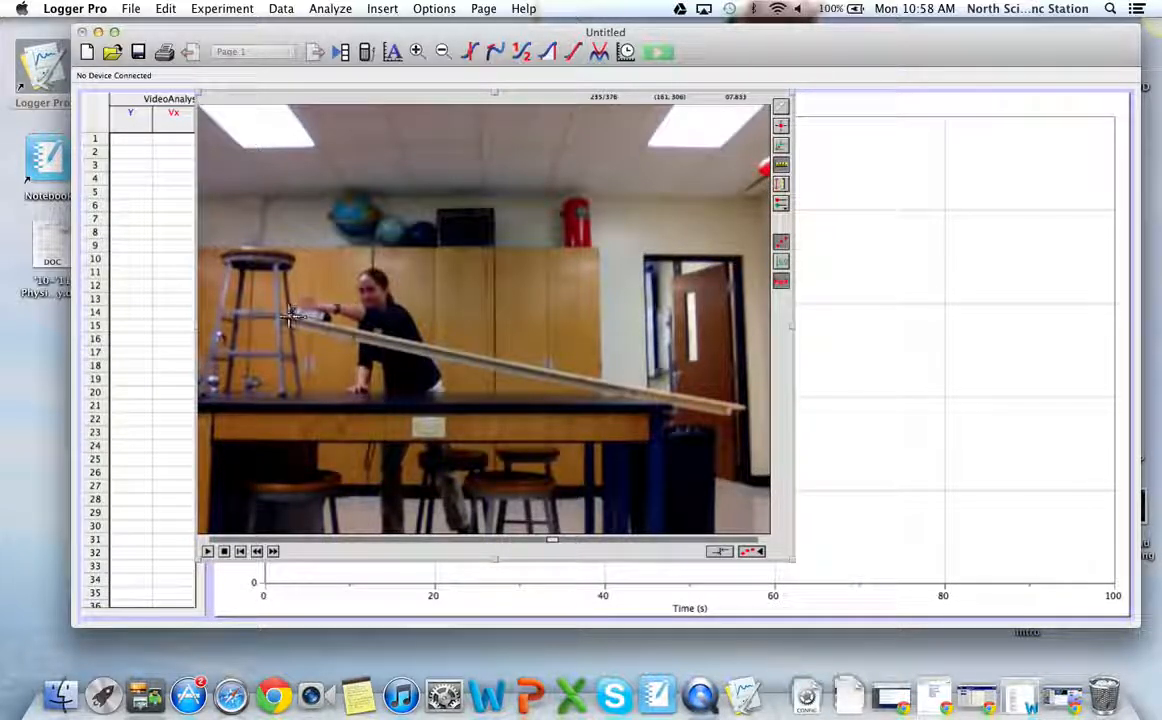
pyautogui.moveTo(288, 311); pyautogui.dragTo(330, 318)
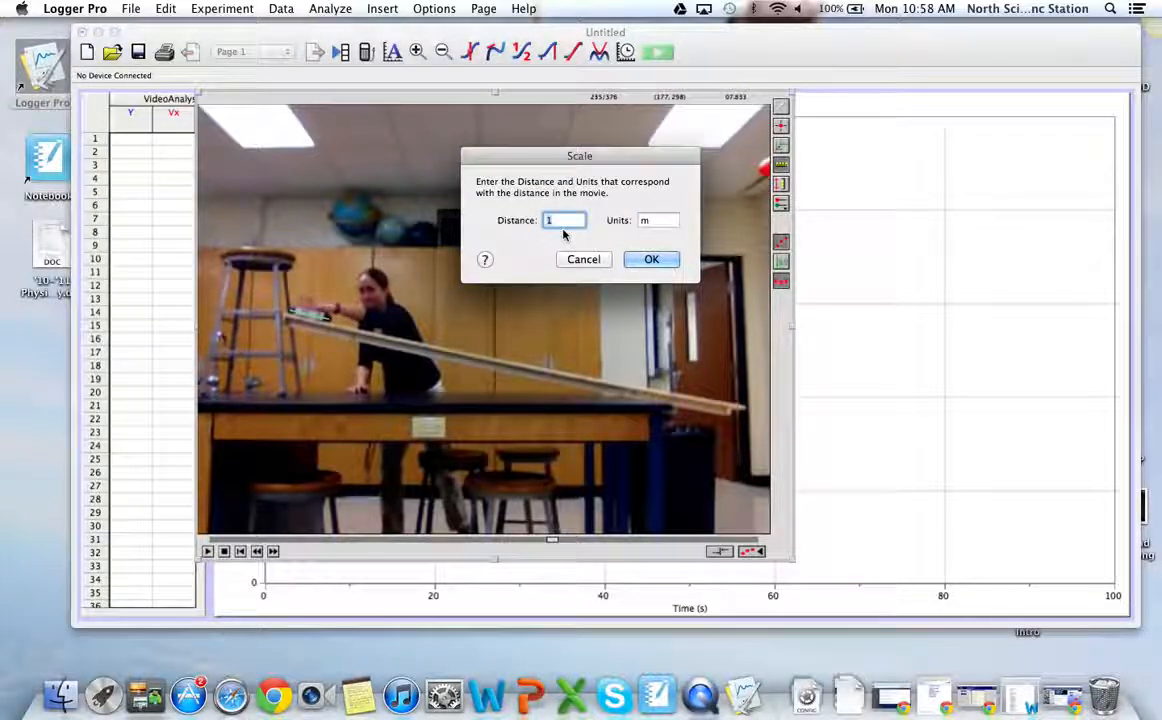
pyautogui.press('BackSpace')
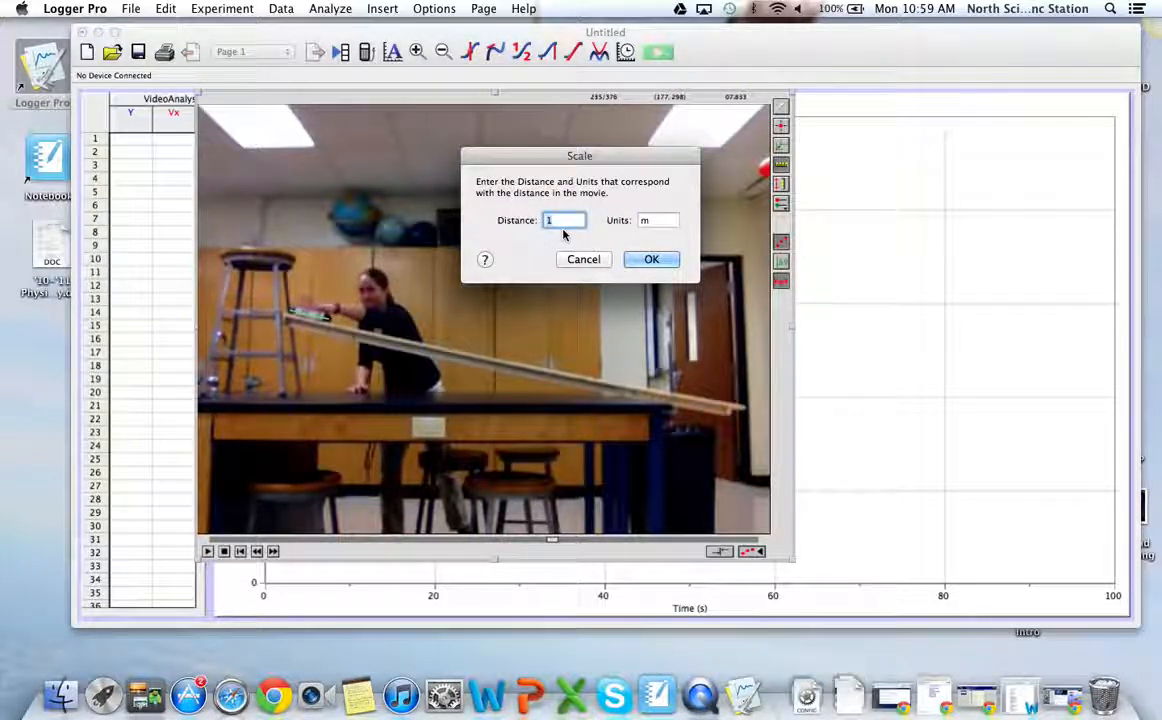
pyautogui.write('.')
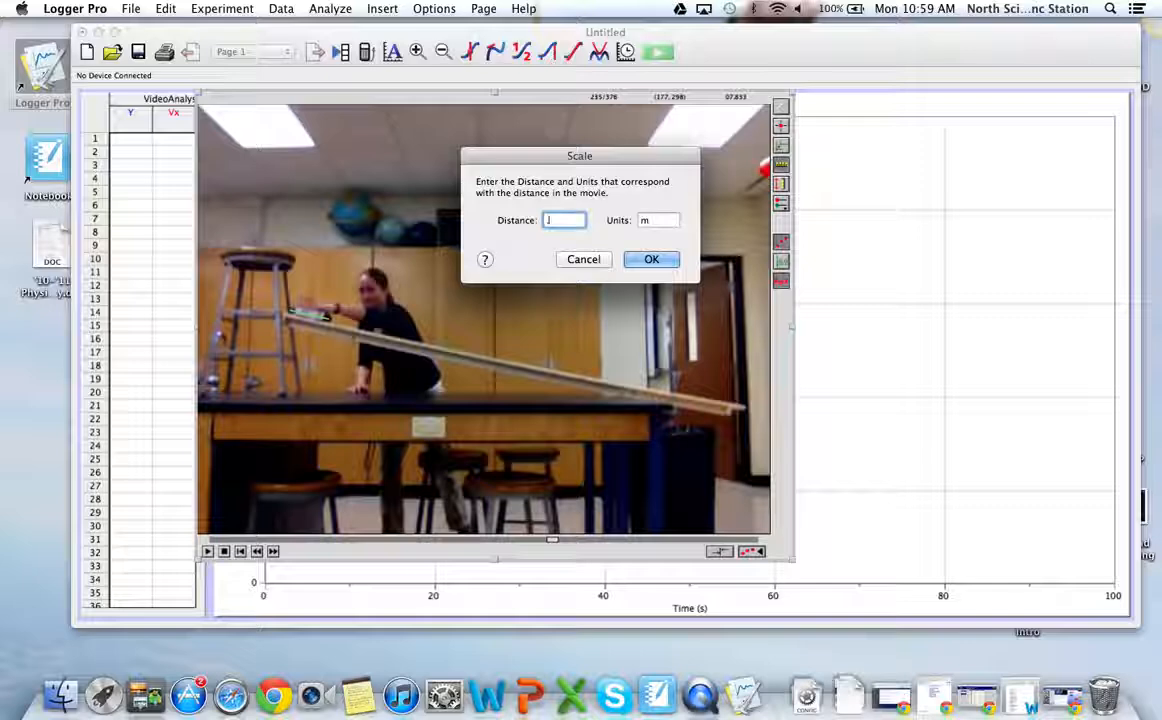
pyautogui.write('17')
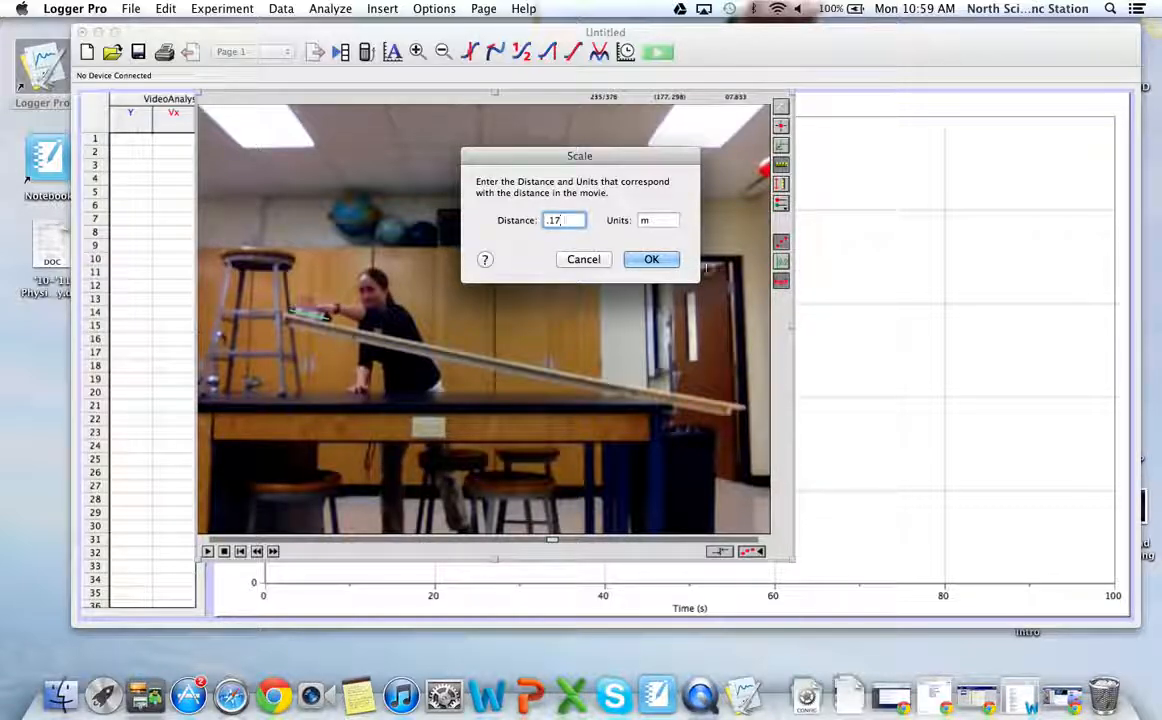
pyautogui.click(660, 259)
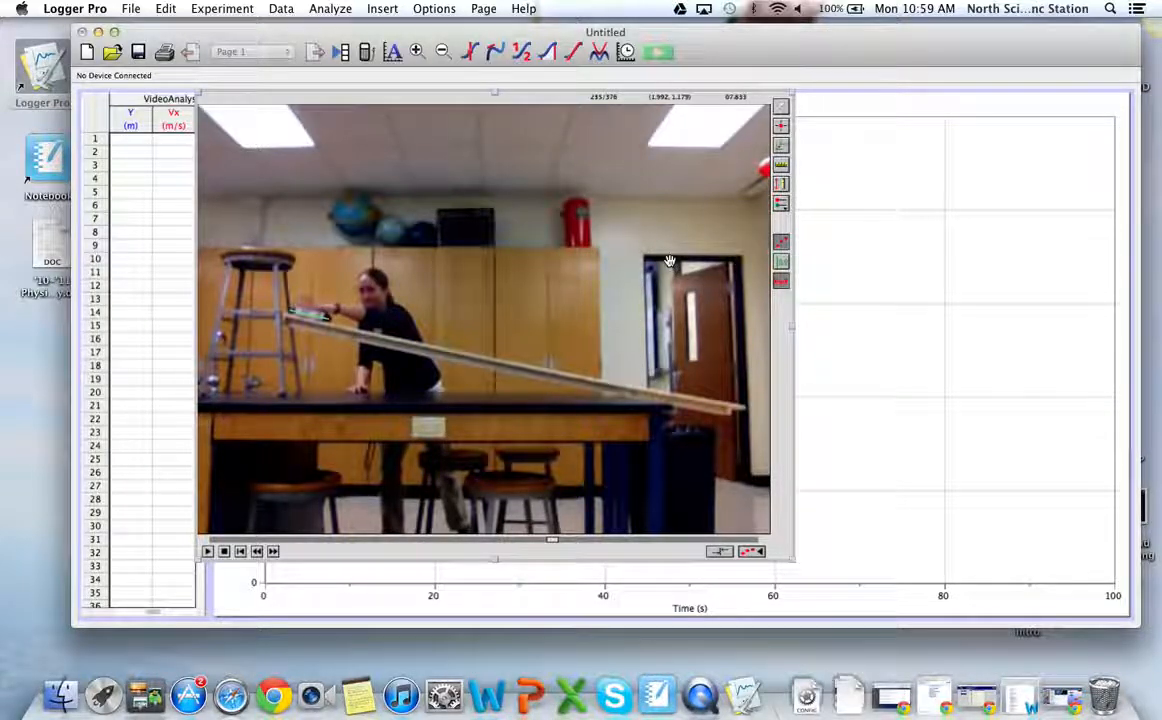
# Place the coordinate origin at the cart's front end and rotate the axes so the x-axis runs parallel to the ramp.
pyautogui.click(782, 148)
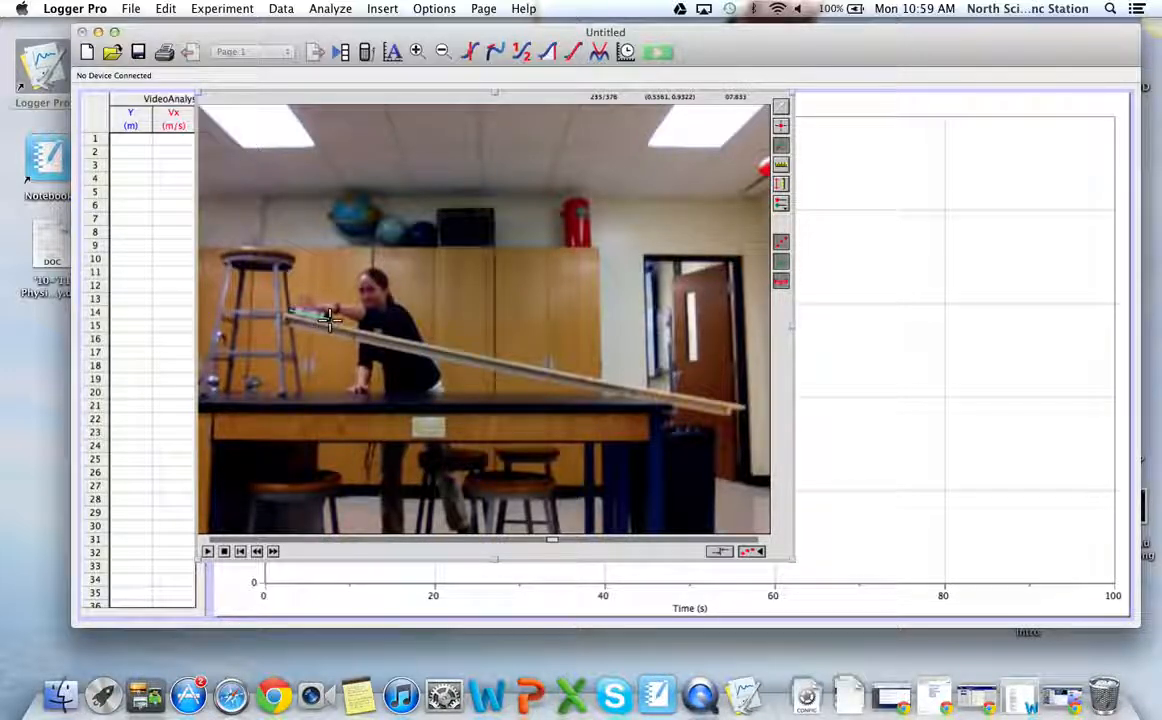
pyautogui.click(330, 319)
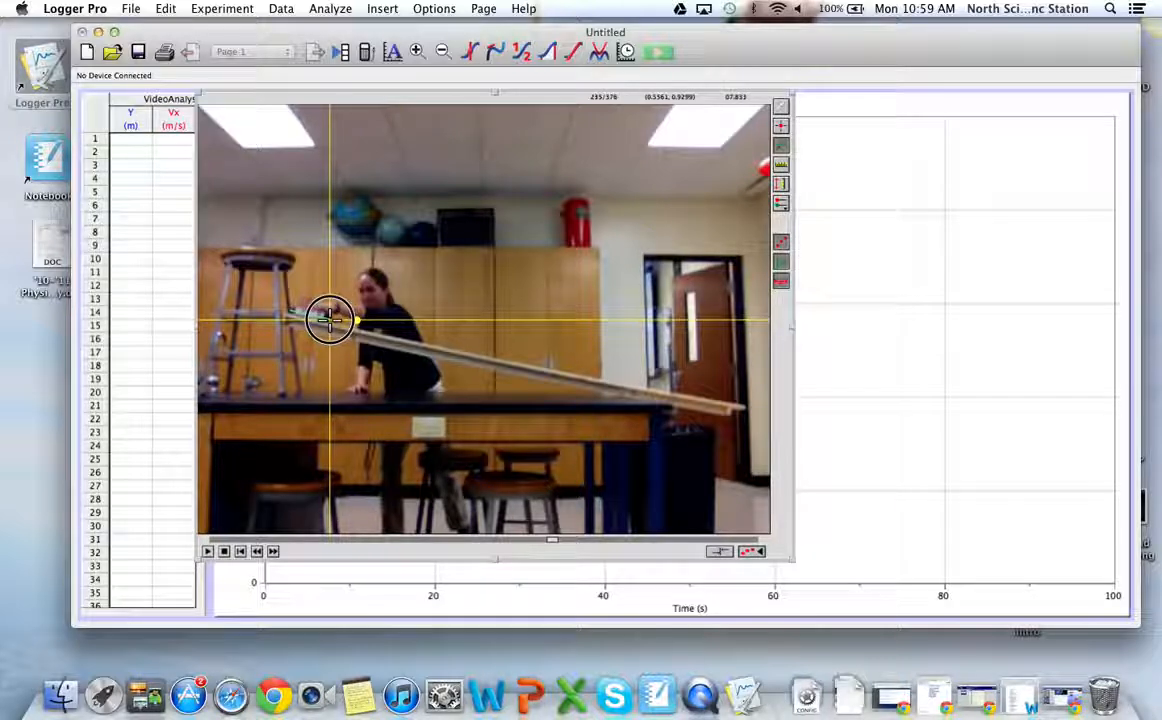
pyautogui.moveTo(330, 320); pyautogui.dragTo(331, 321)
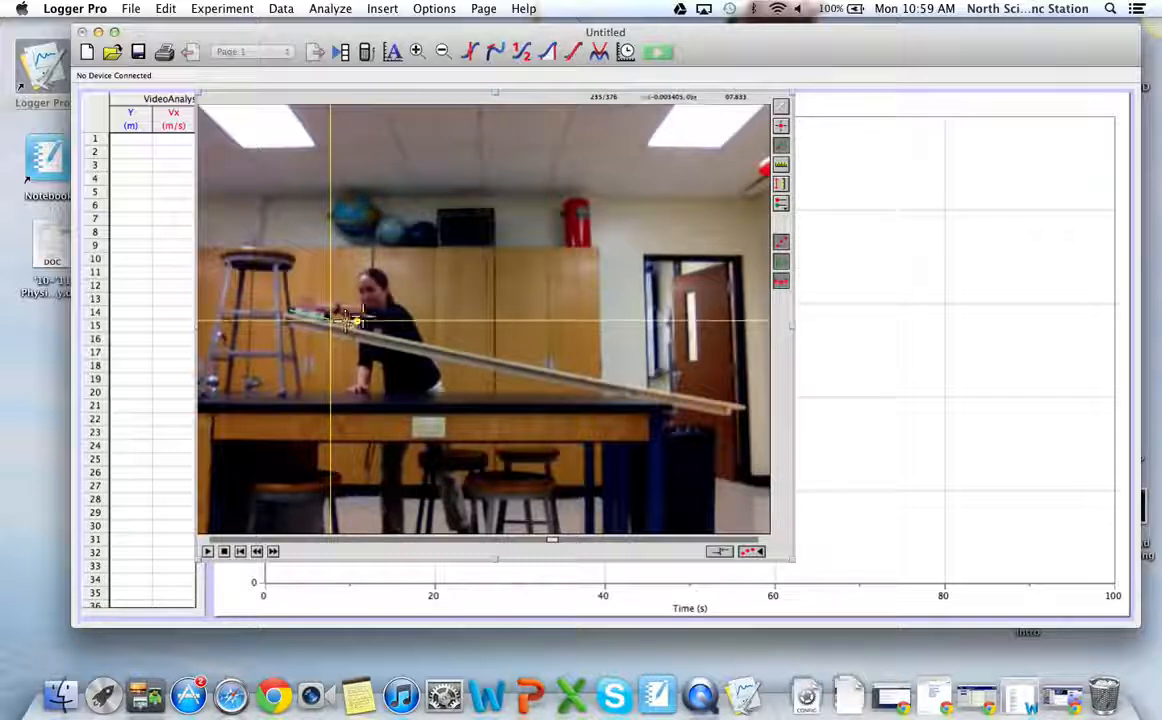
pyautogui.click(356, 321)
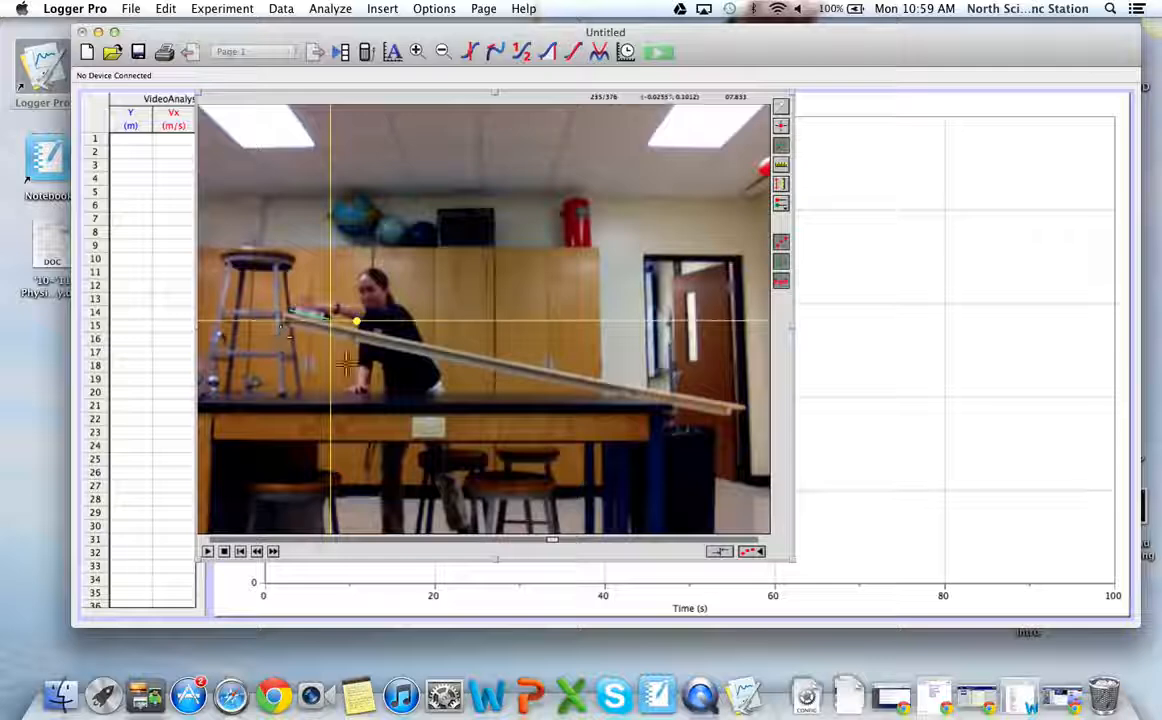
pyautogui.click(357, 320)
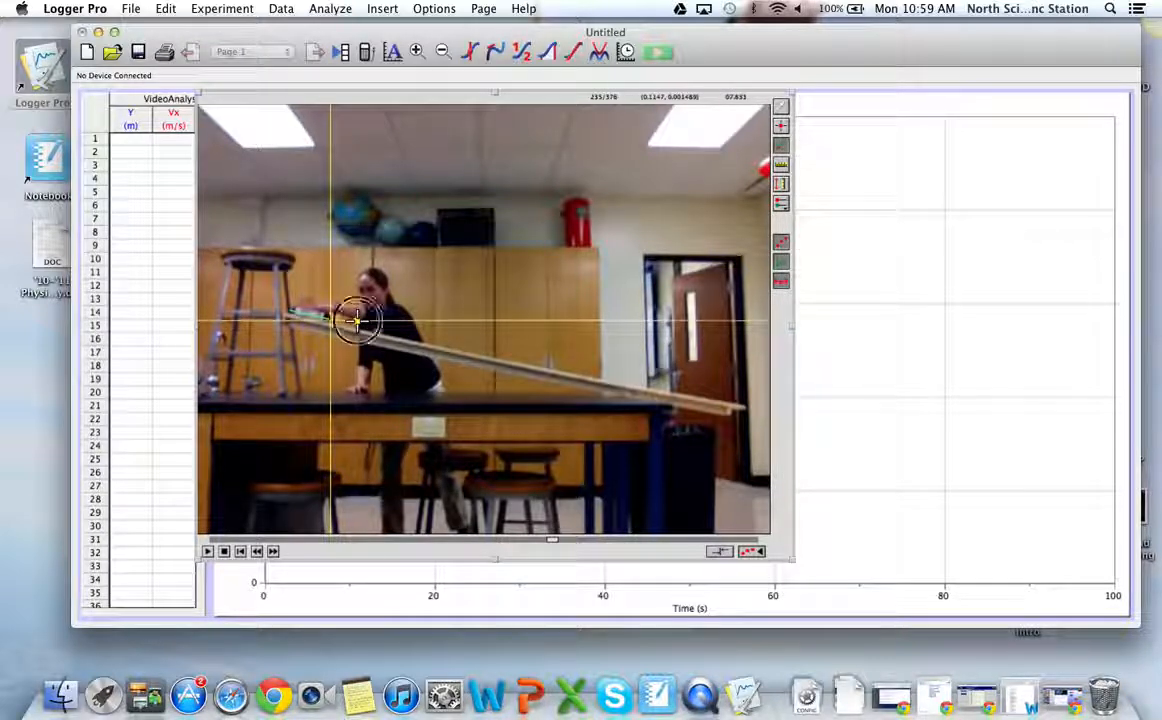
pyautogui.moveTo(357, 320); pyautogui.dragTo(355, 327)
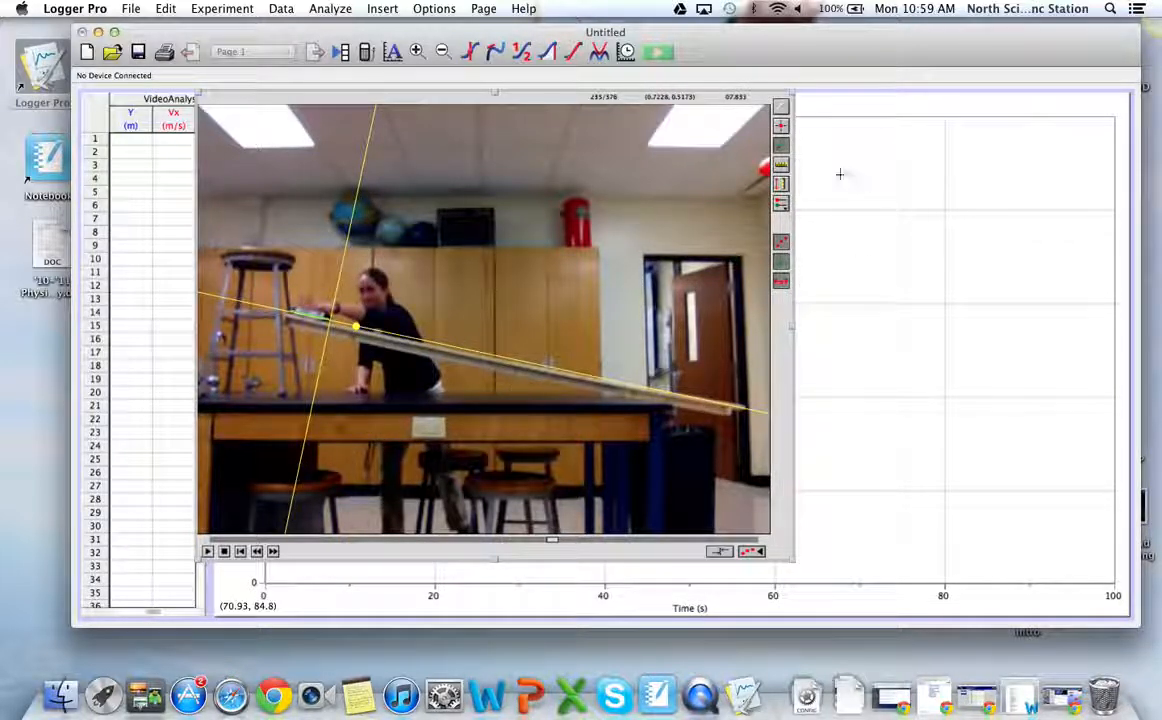
# Mark the cart's front end with a tracking point in every frame from 235 to 273 as it rolls down the ramp.
pyautogui.click(782, 128)
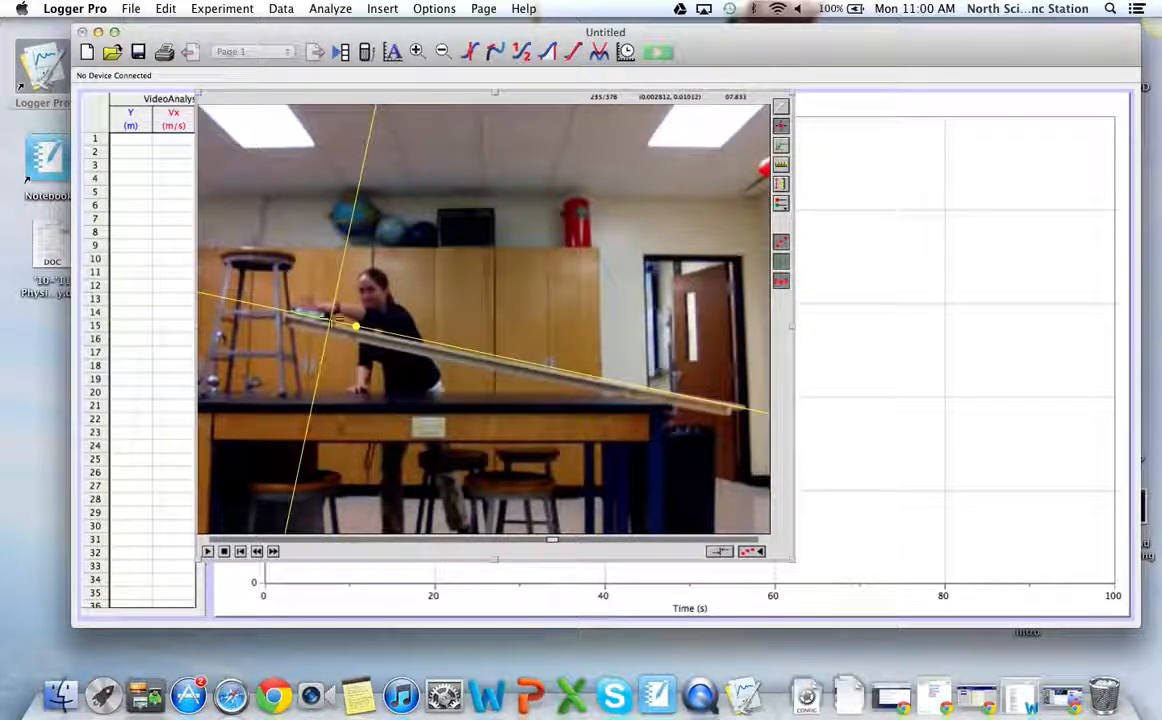
pyautogui.click(331, 318)
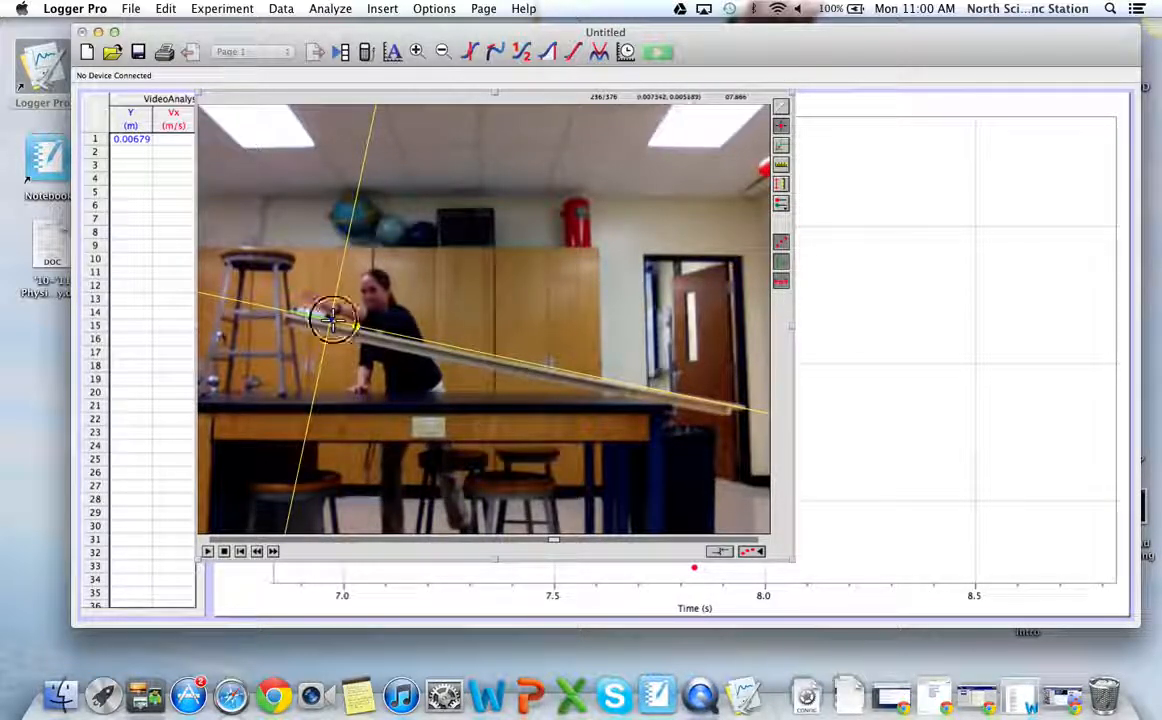
pyautogui.click(333, 319)
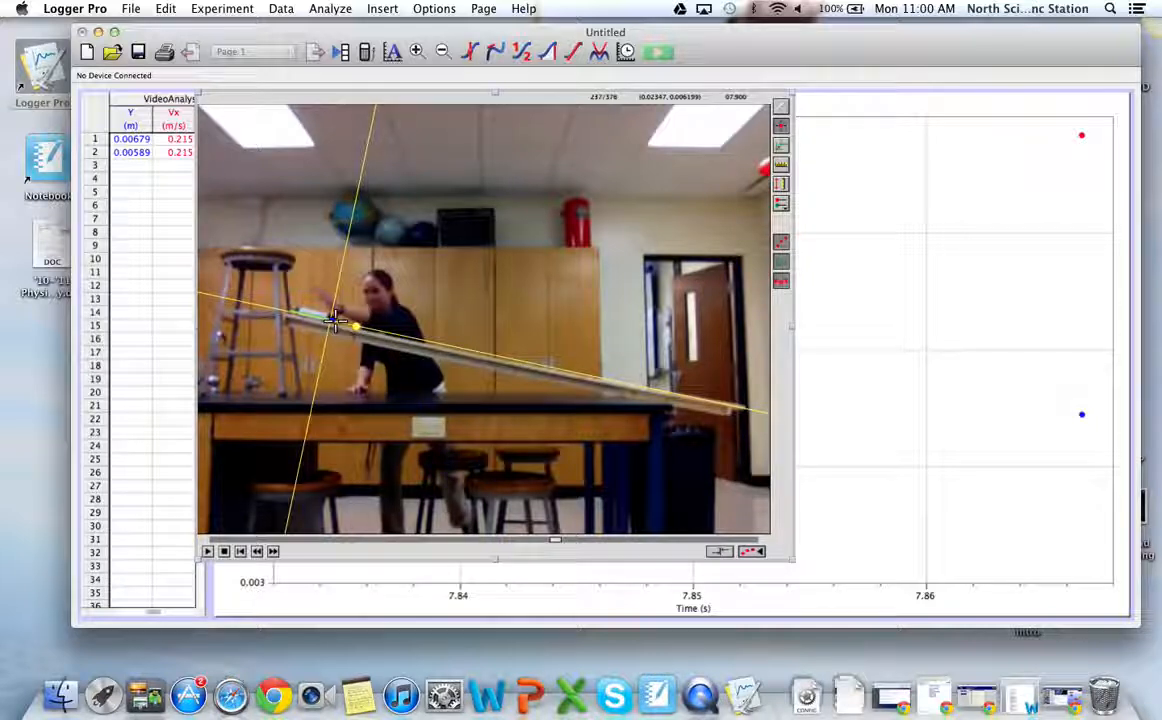
pyautogui.click(333, 319)
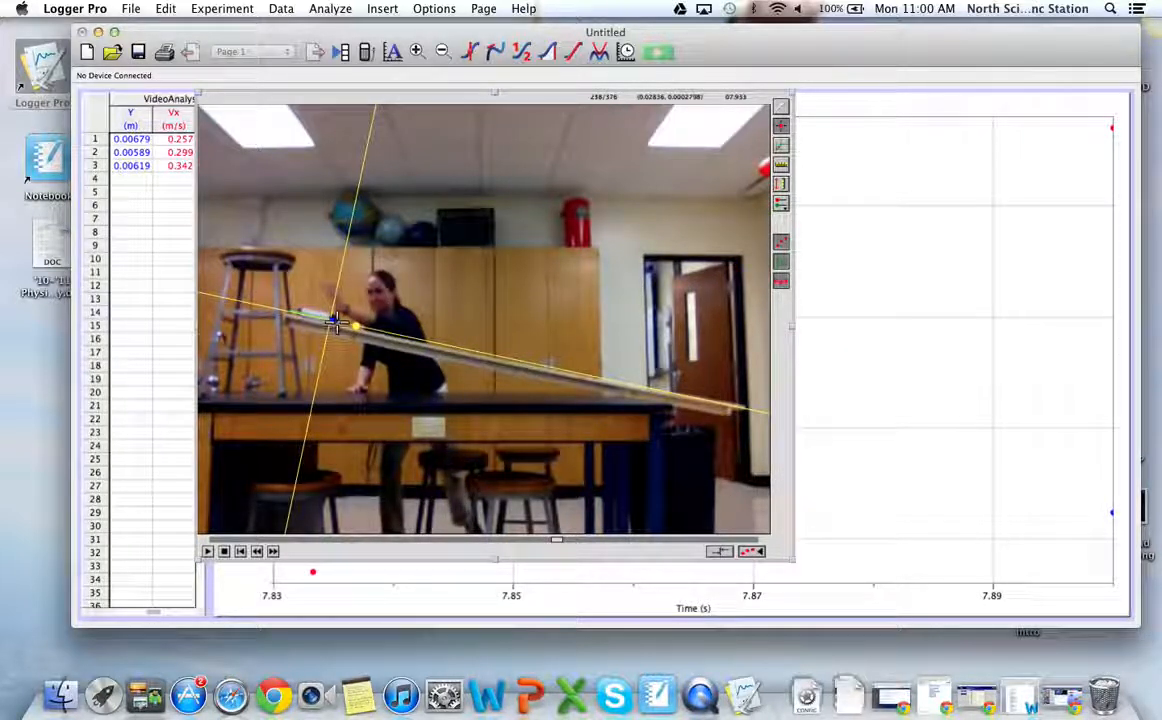
pyautogui.click(337, 320)
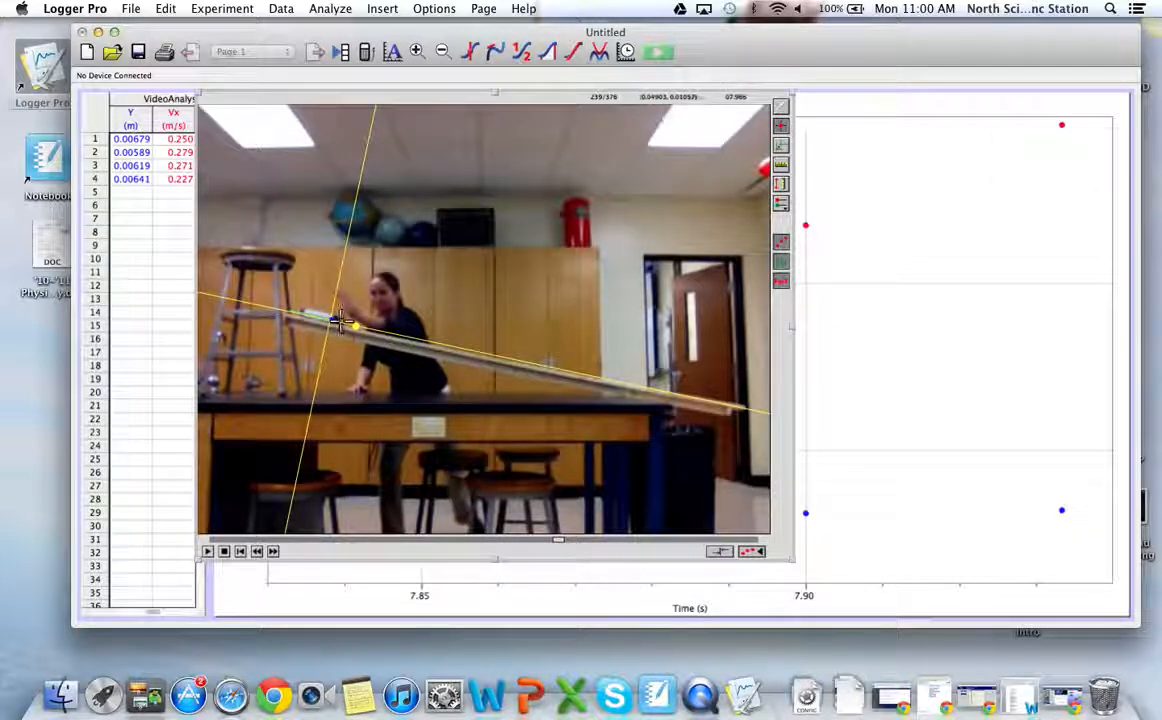
pyautogui.click(341, 320)
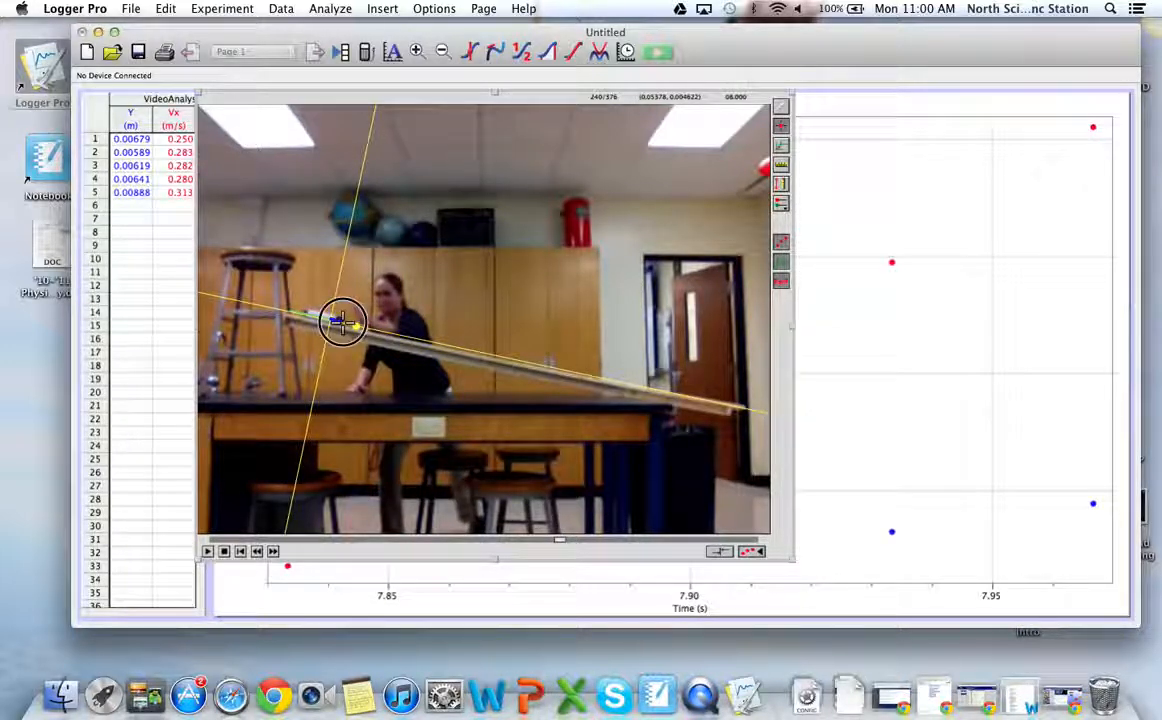
pyautogui.click(345, 321)
pyautogui.click(350, 321)
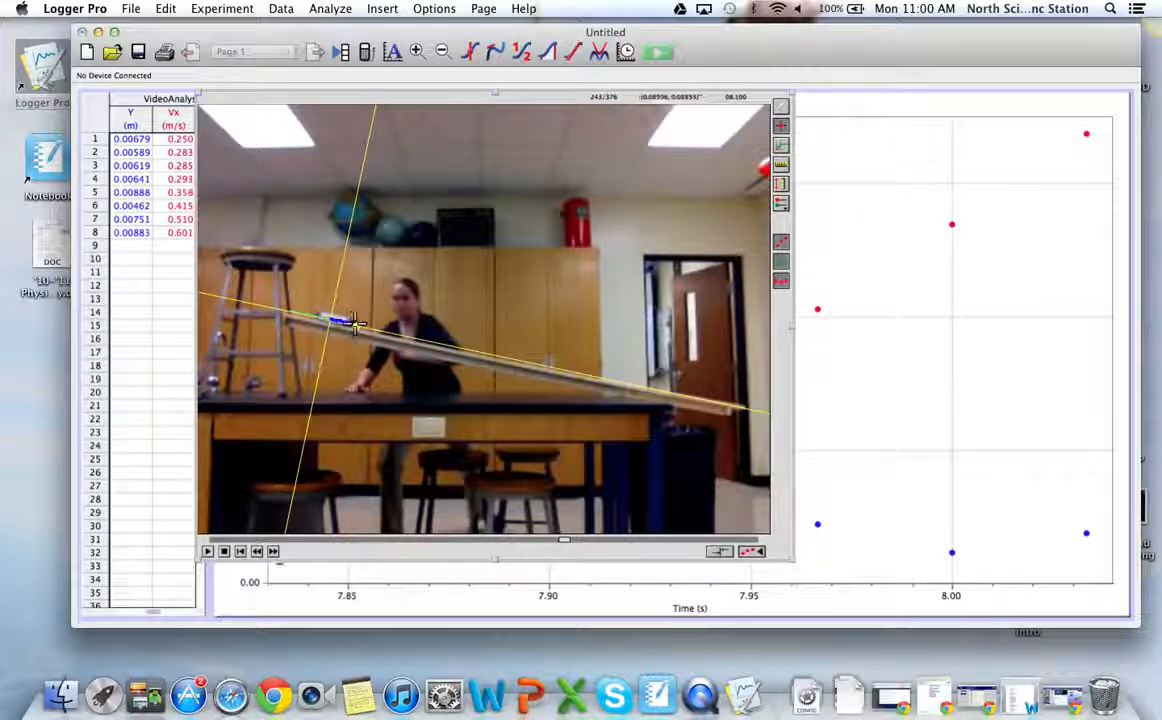
pyautogui.click(353, 321)
pyautogui.click(358, 322)
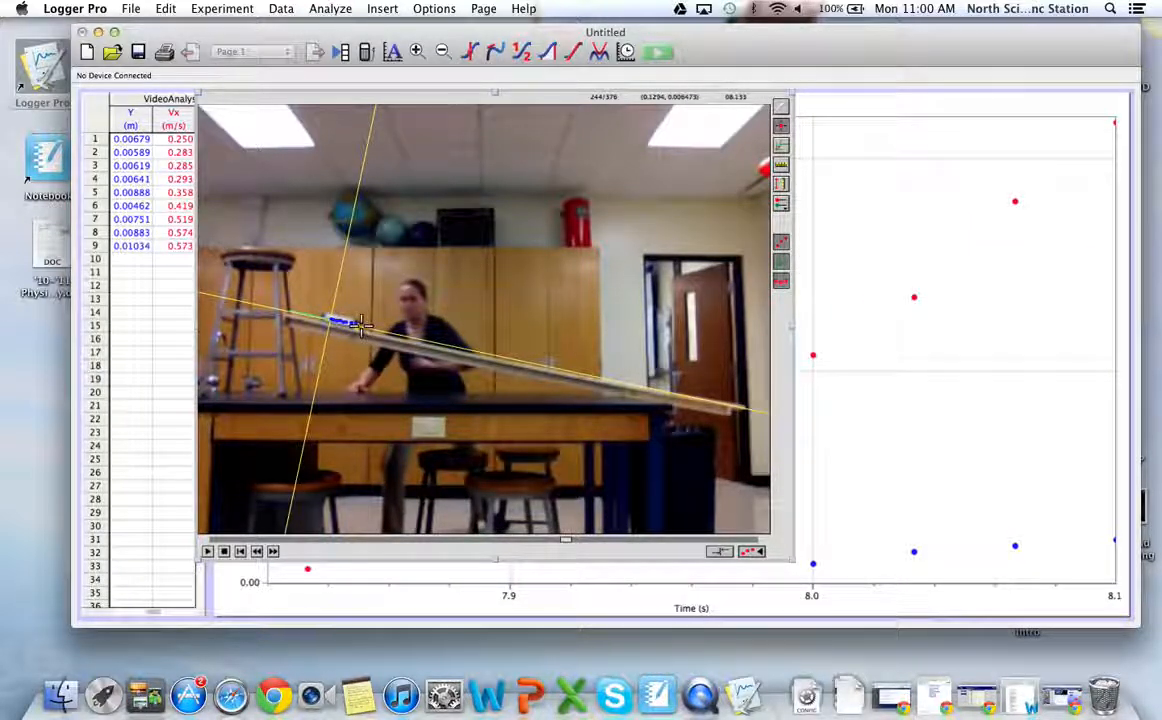
pyautogui.click(364, 323)
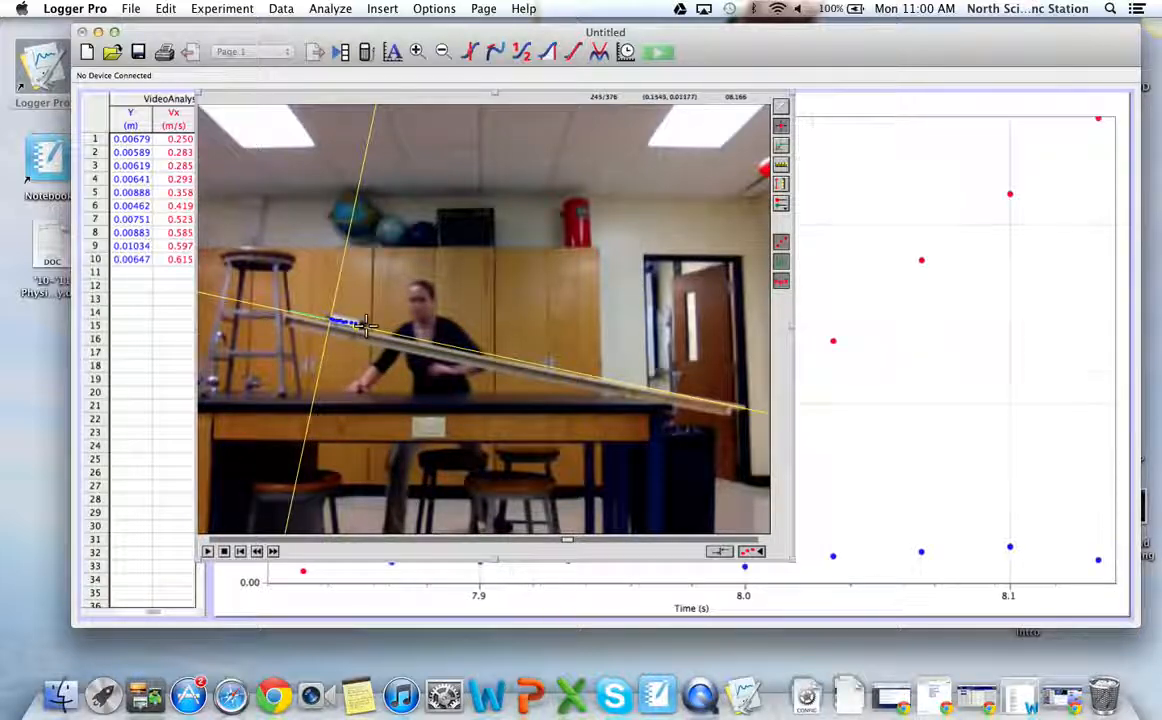
pyautogui.click(370, 325)
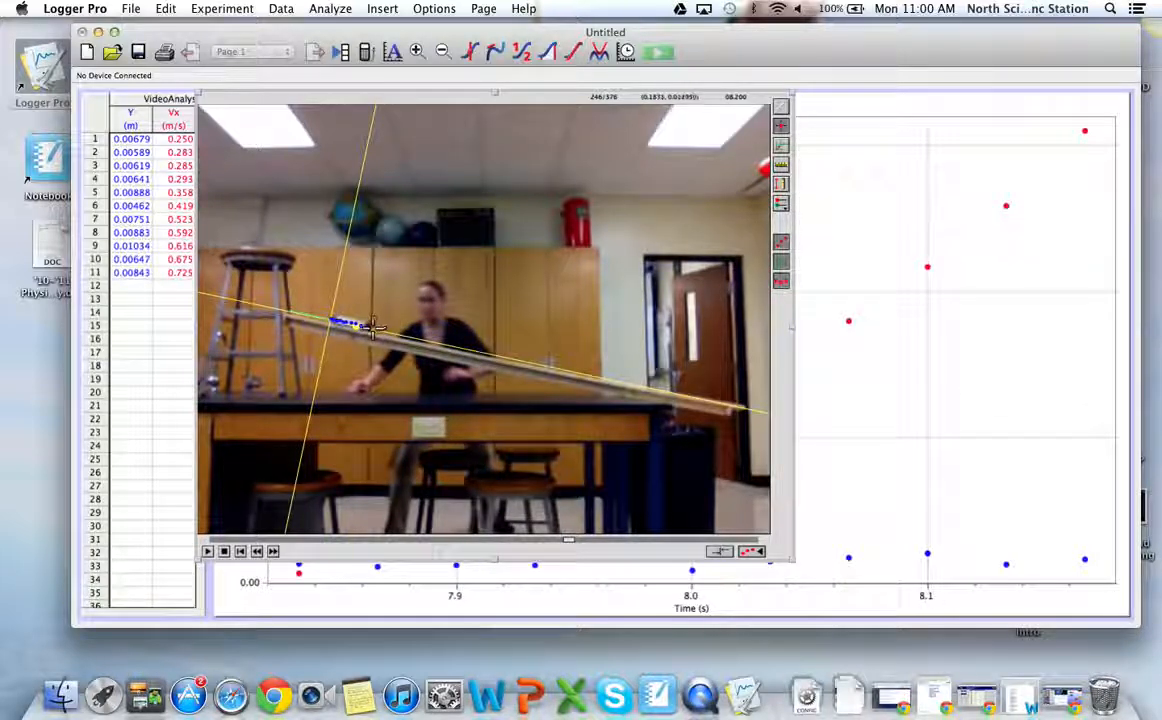
pyautogui.click(376, 327)
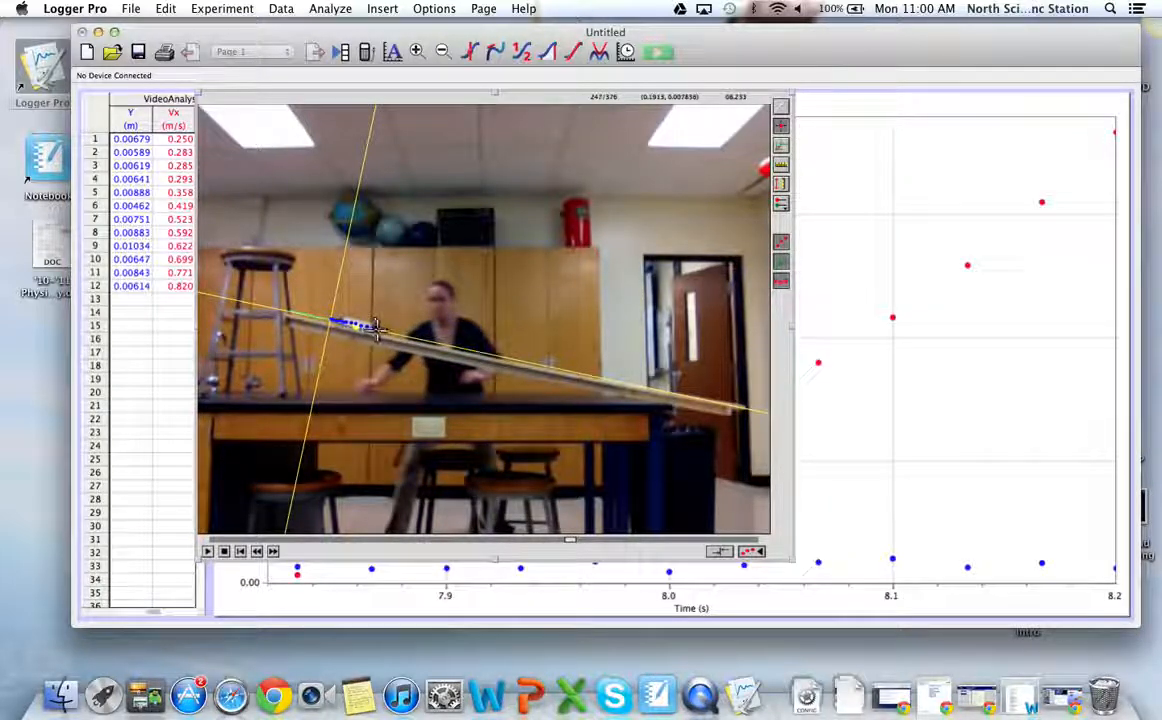
pyautogui.click(380, 331)
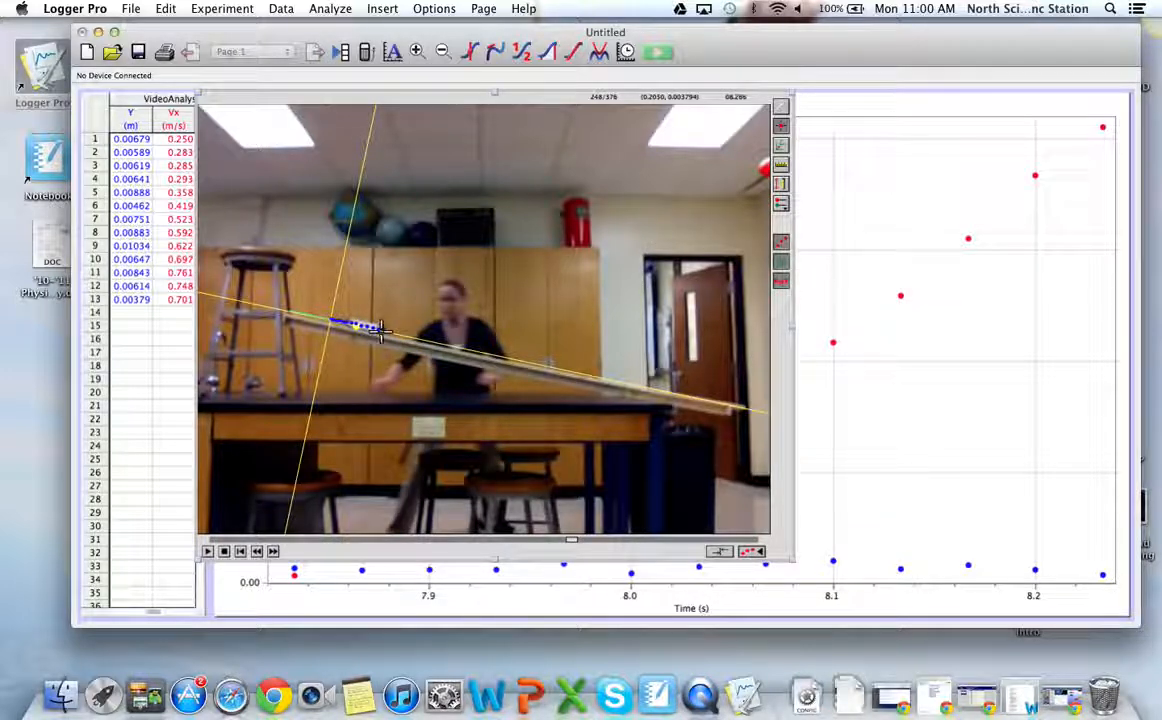
pyautogui.click(390, 331)
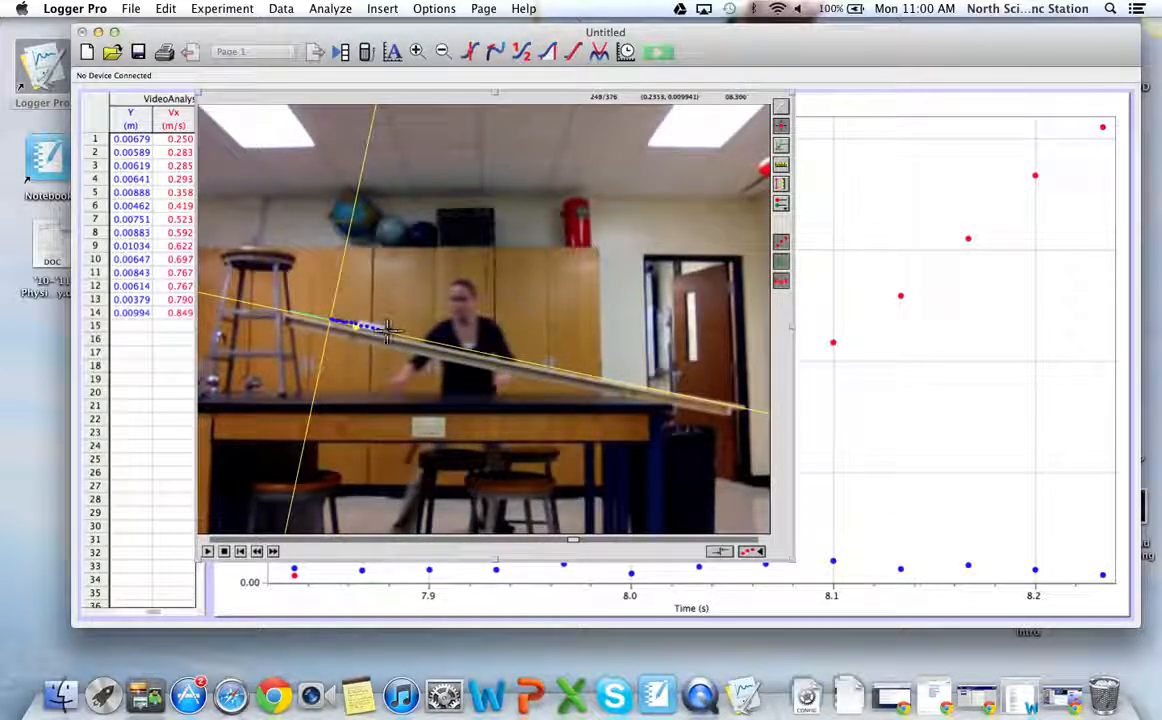
pyautogui.click(392, 332)
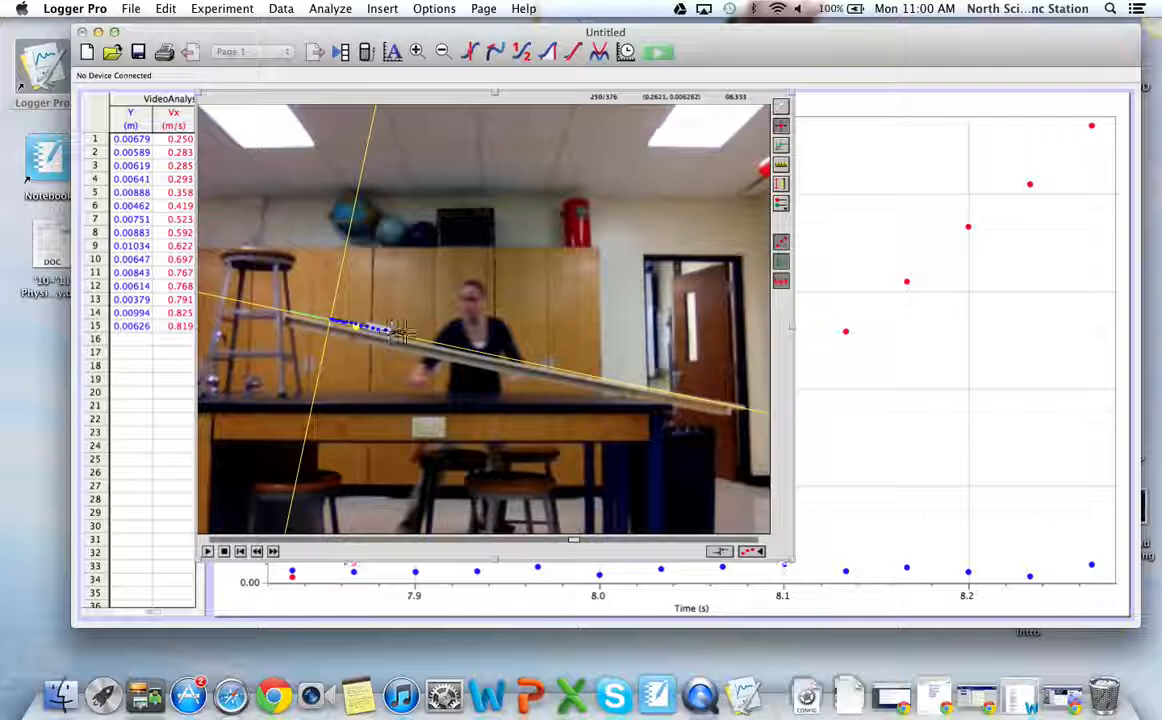
pyautogui.click(408, 336)
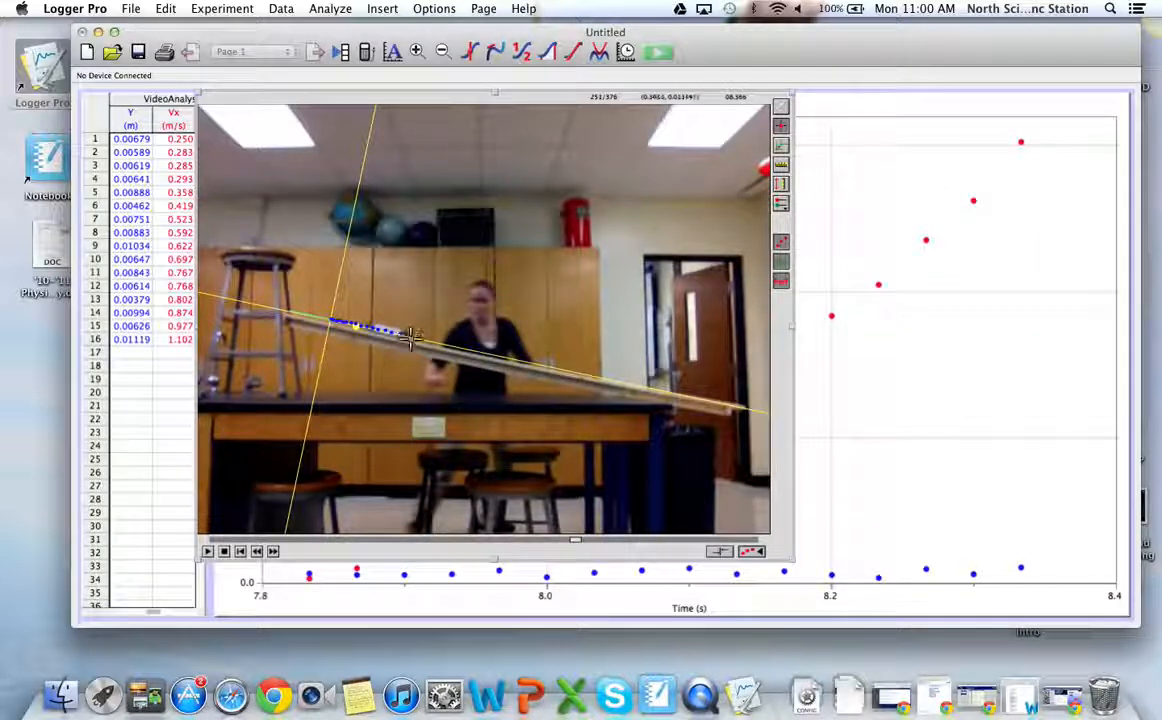
pyautogui.click(414, 337)
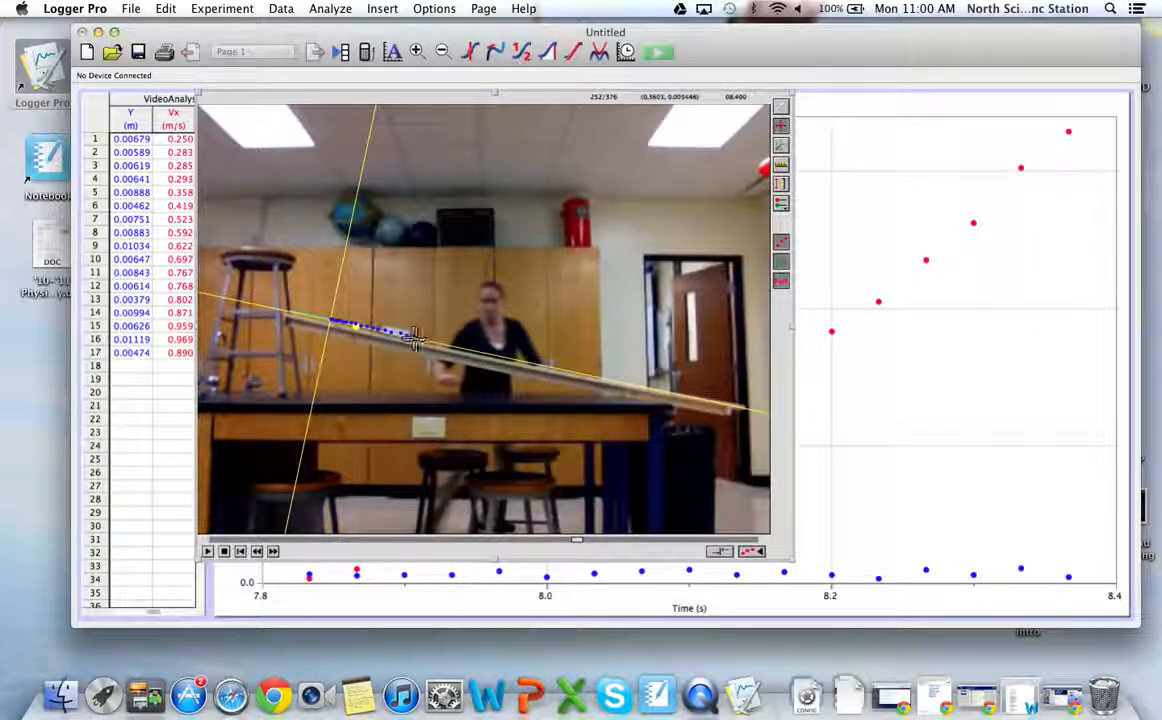
pyautogui.click(424, 339)
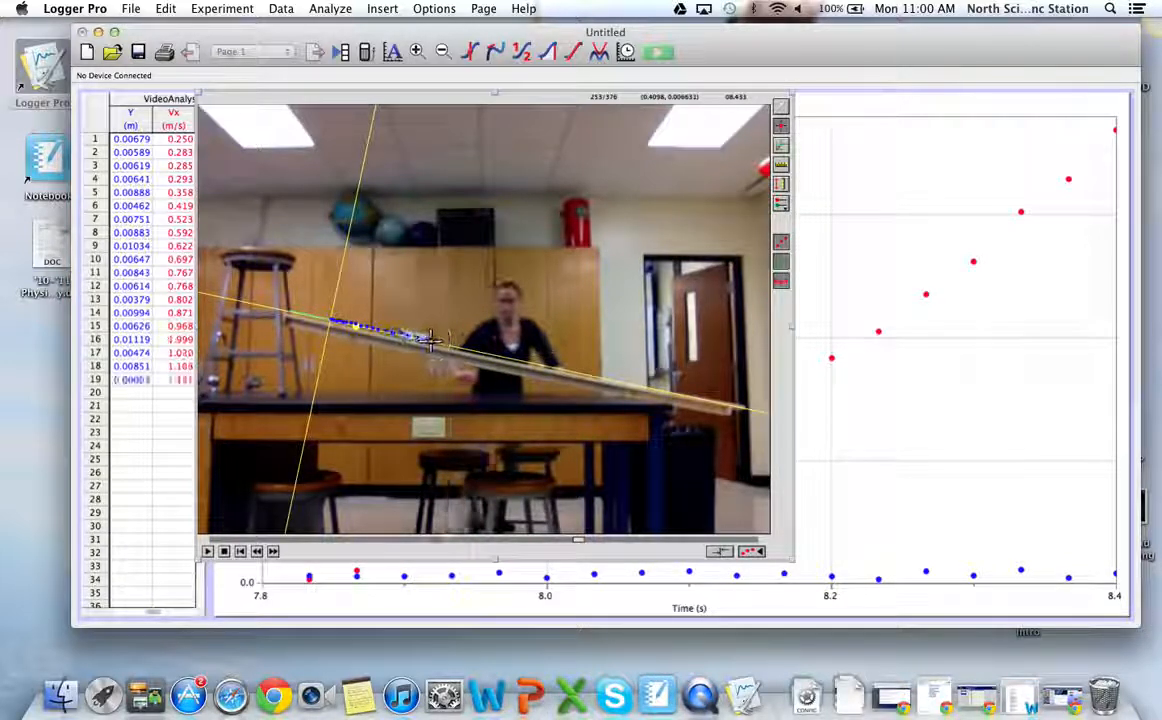
pyautogui.click(436, 341)
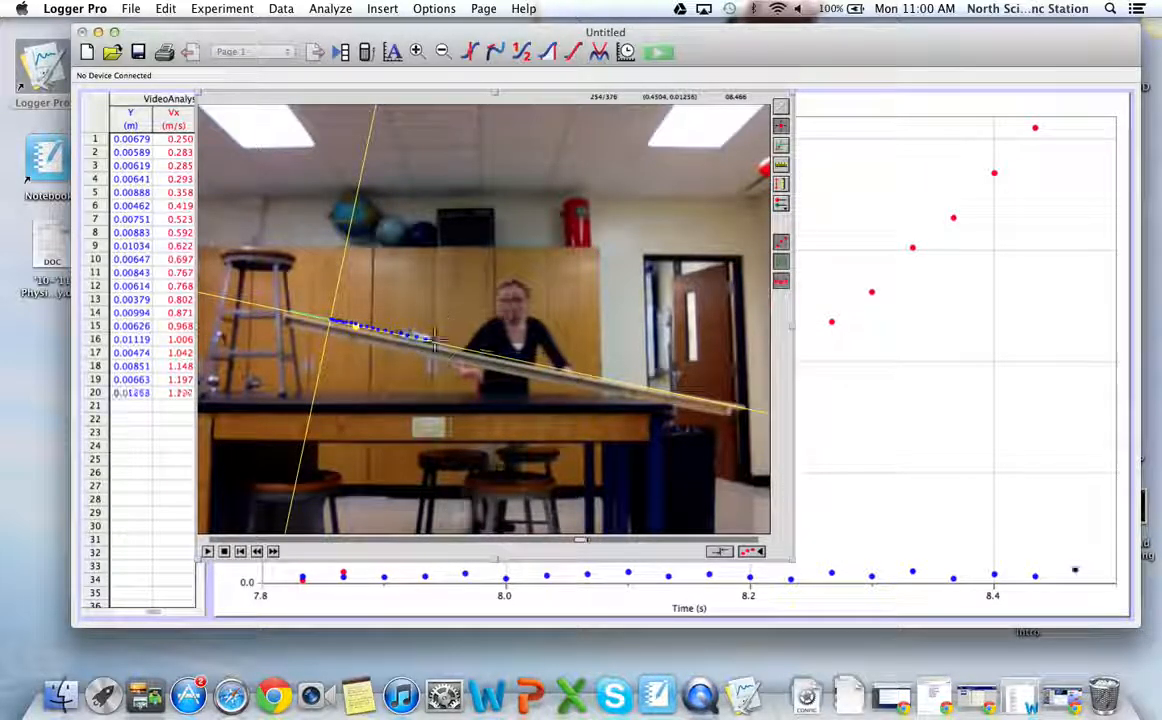
pyautogui.click(446, 341)
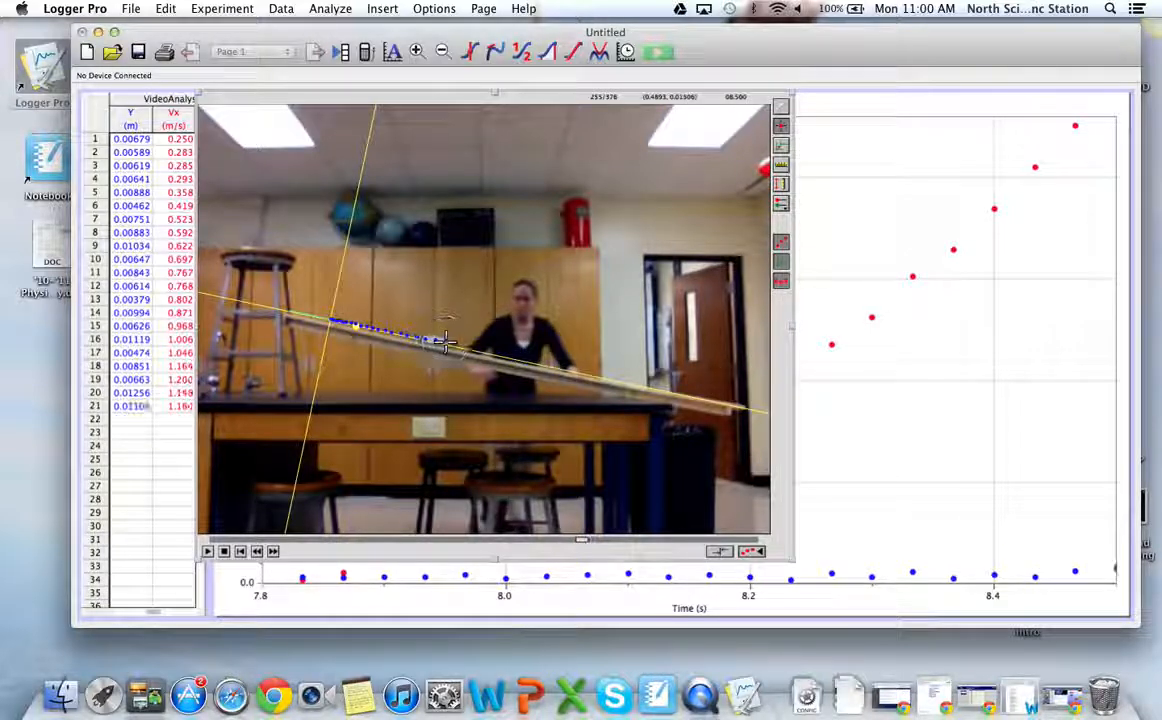
pyautogui.click(450, 342)
pyautogui.click(456, 343)
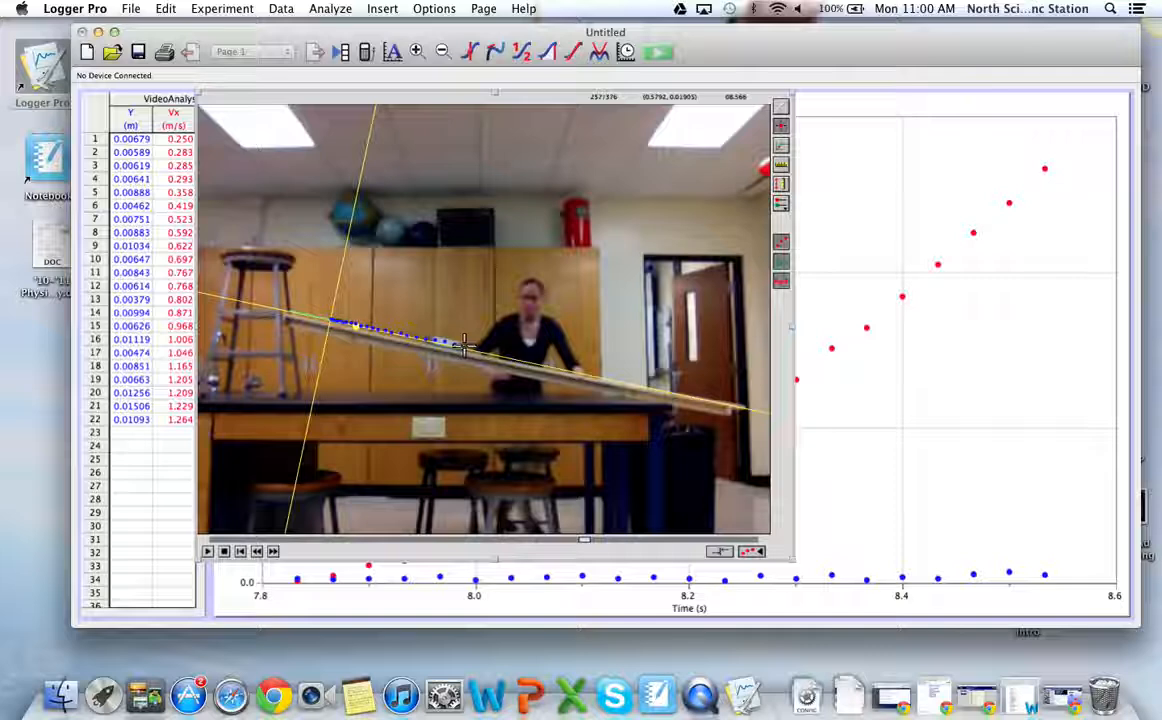
pyautogui.click(469, 346)
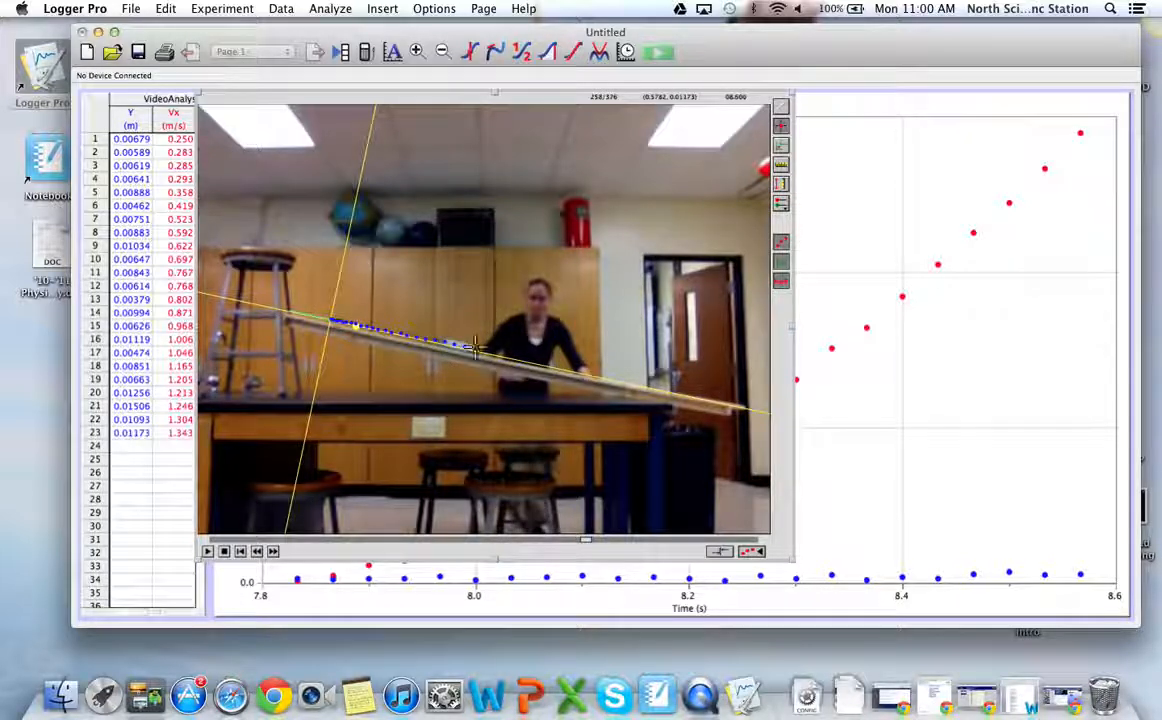
pyautogui.click(486, 351)
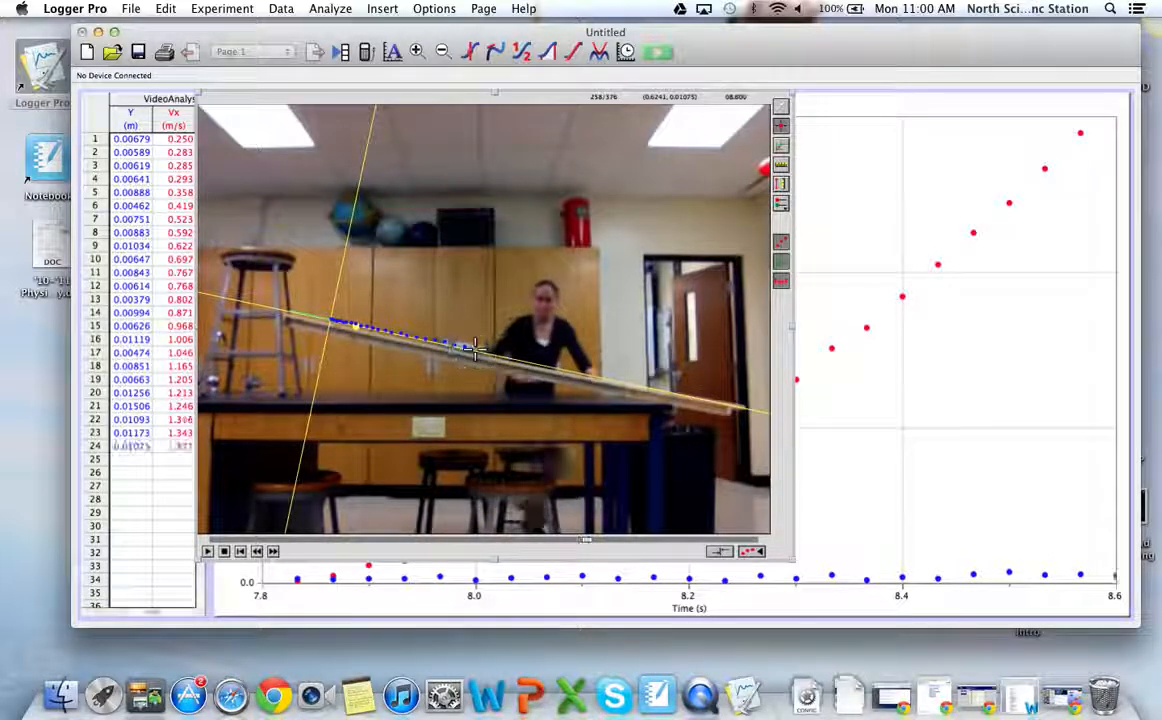
pyautogui.click(499, 355)
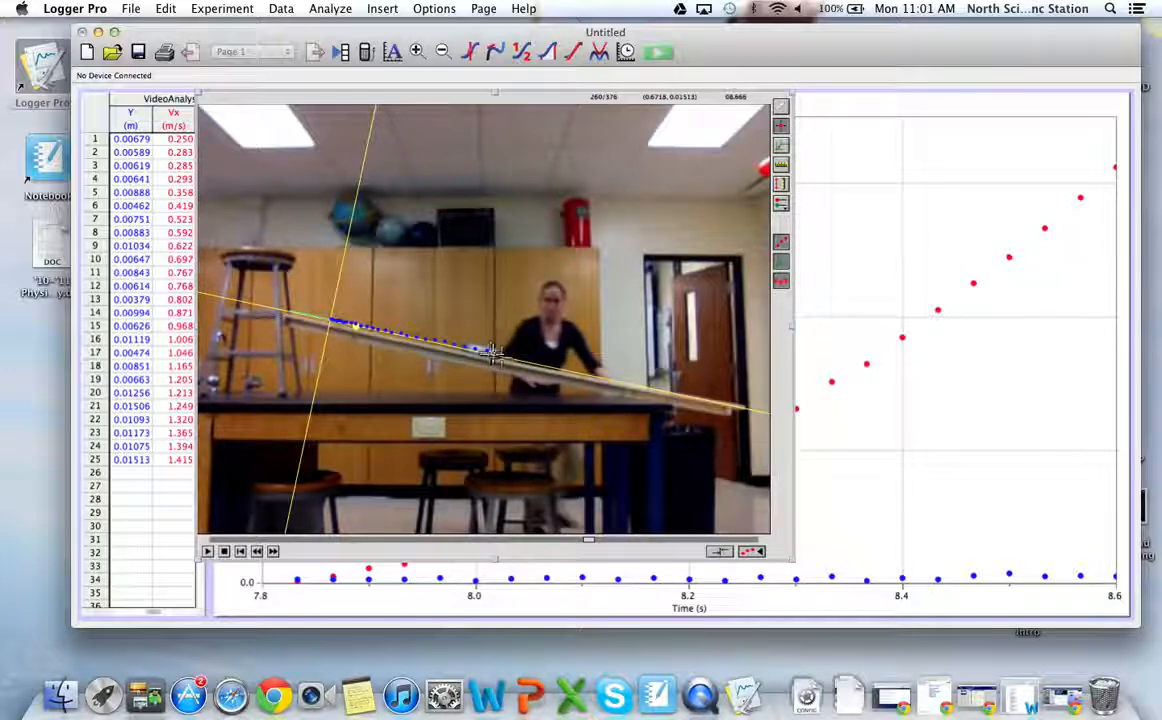
pyautogui.click(498, 352)
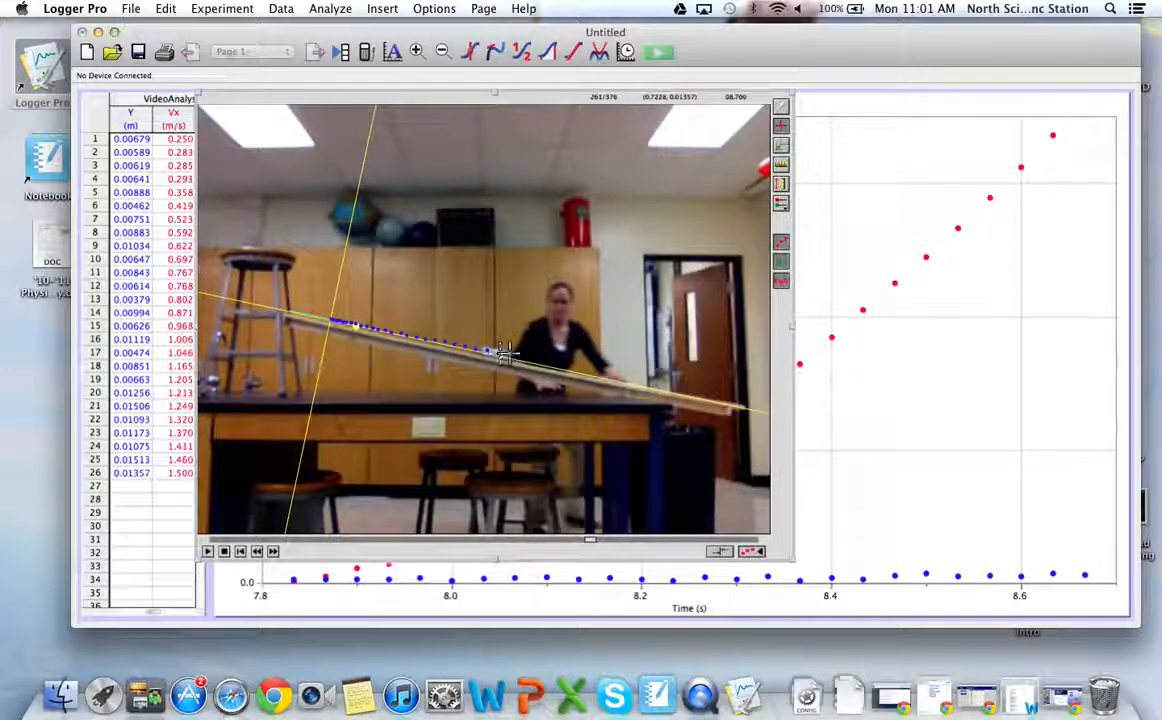
pyautogui.click(510, 354)
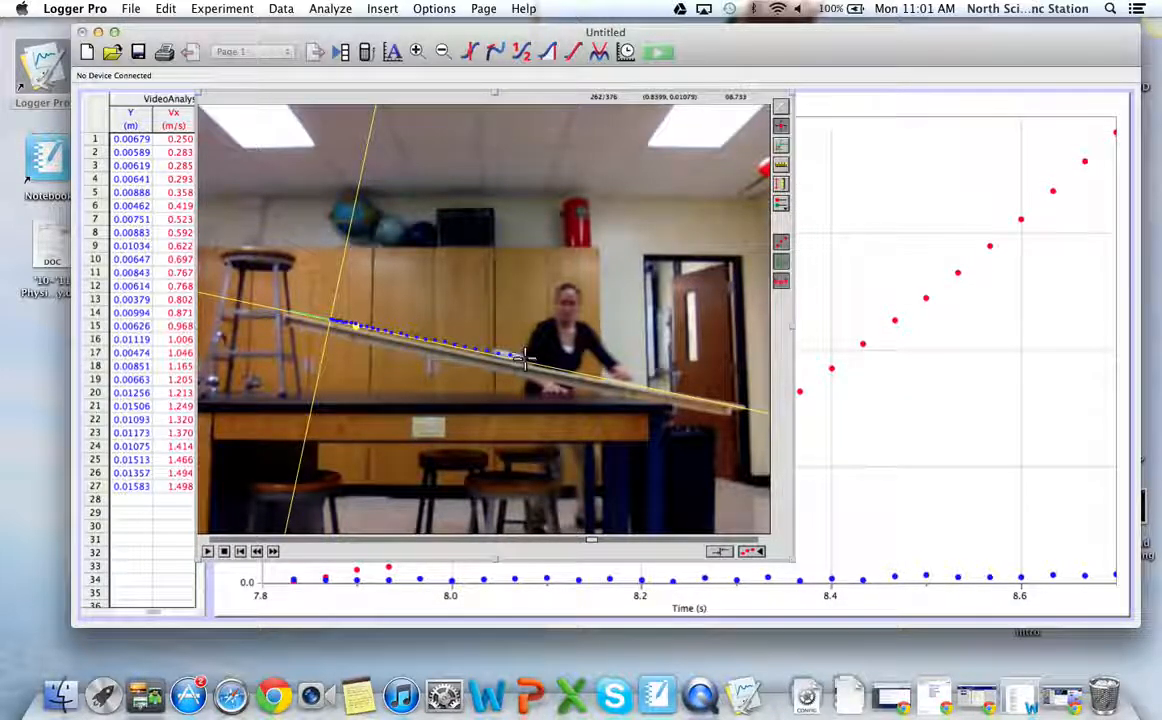
pyautogui.click(528, 358)
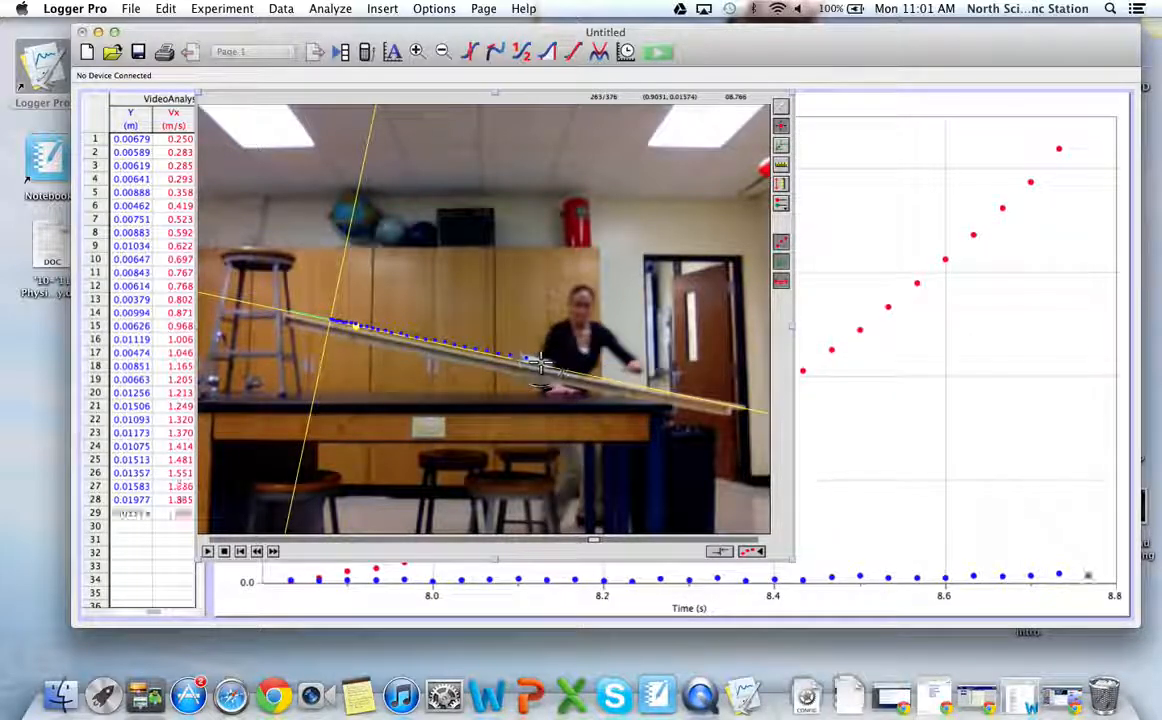
pyautogui.click(552, 364)
pyautogui.click(566, 367)
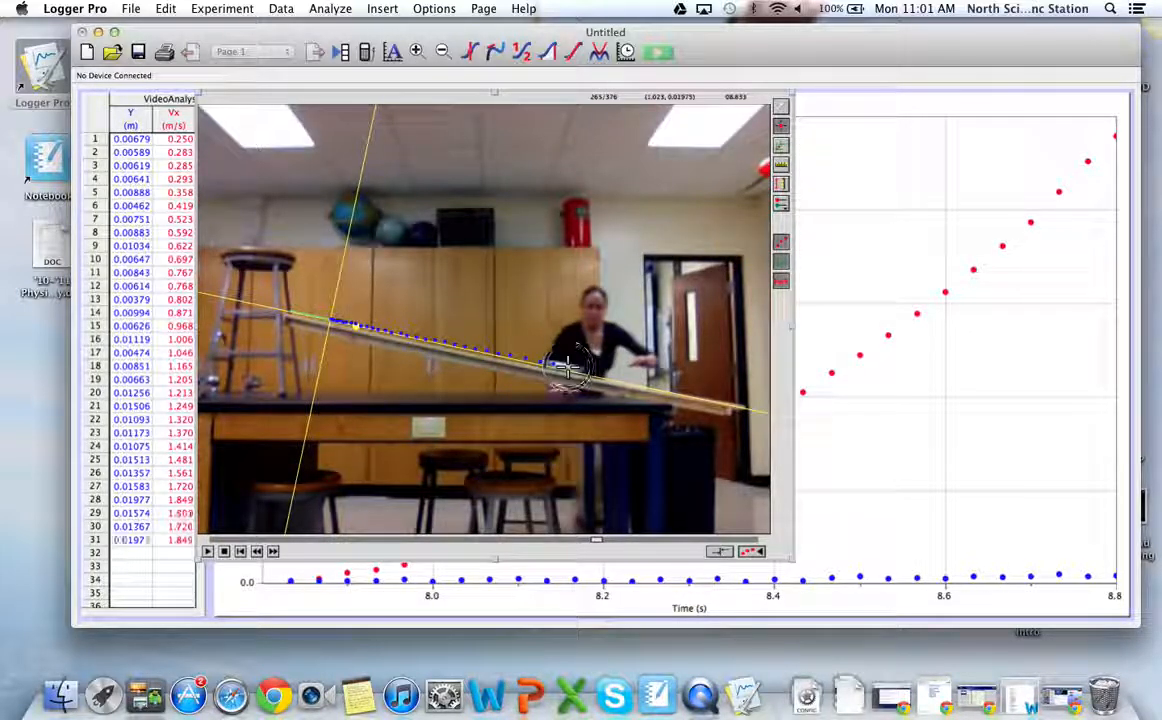
pyautogui.click(586, 372)
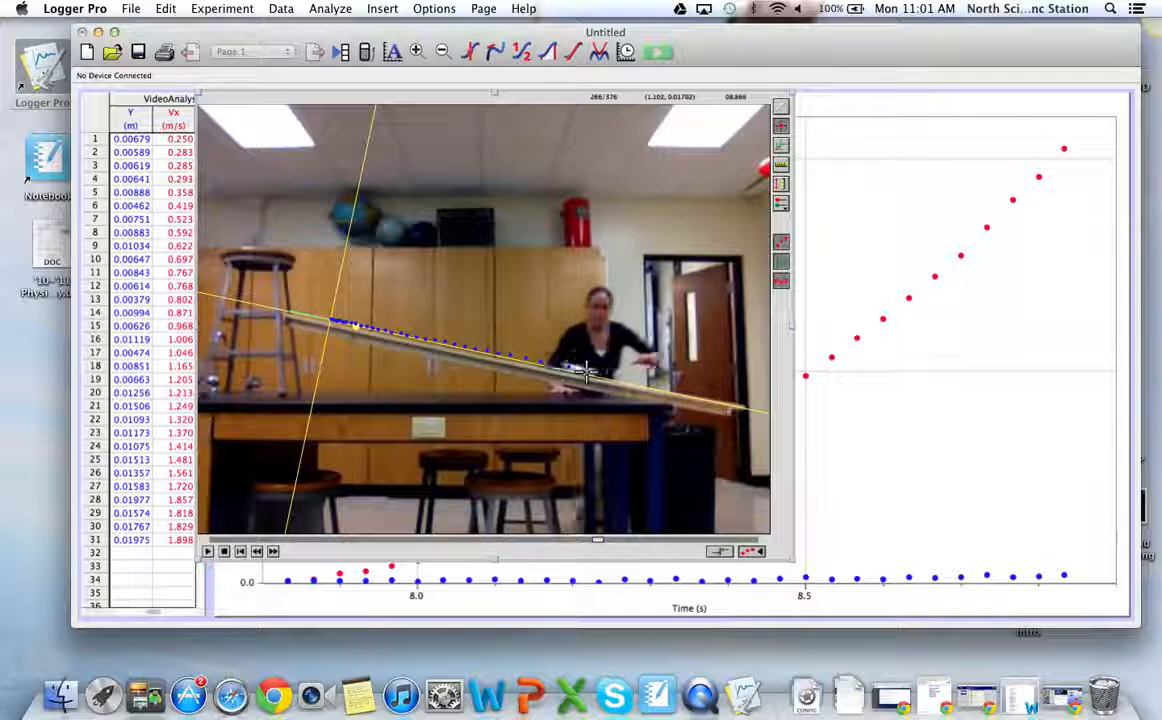
pyautogui.click(603, 376)
pyautogui.click(619, 379)
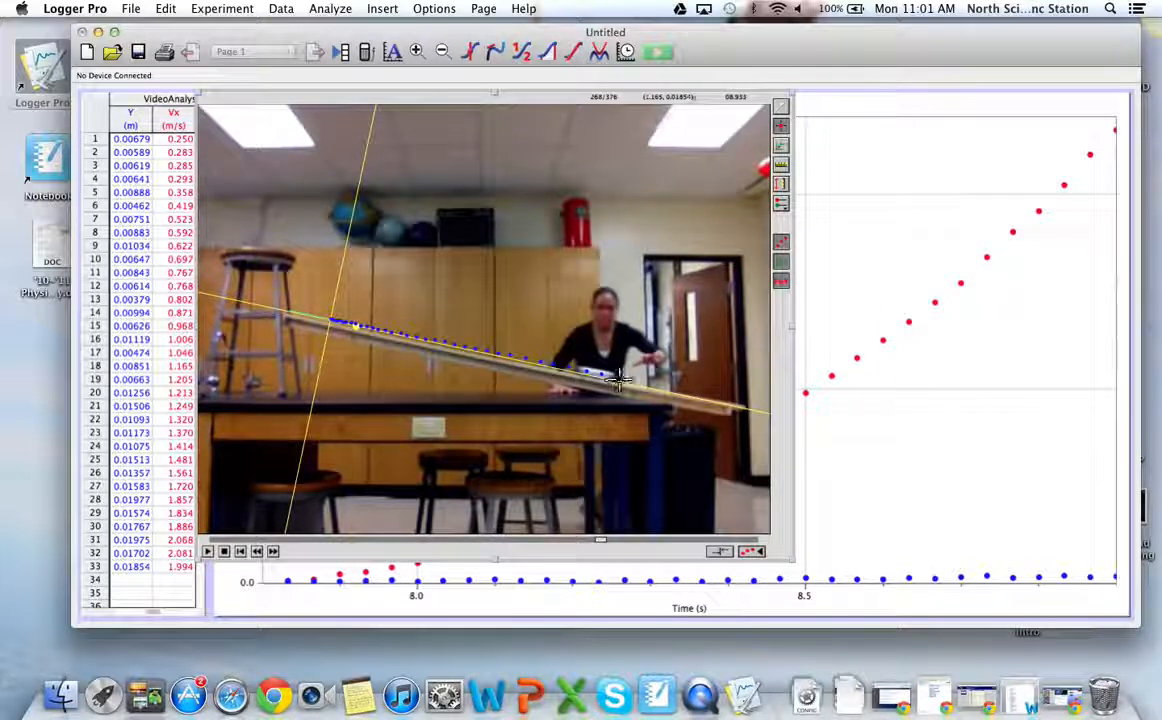
pyautogui.click(632, 381)
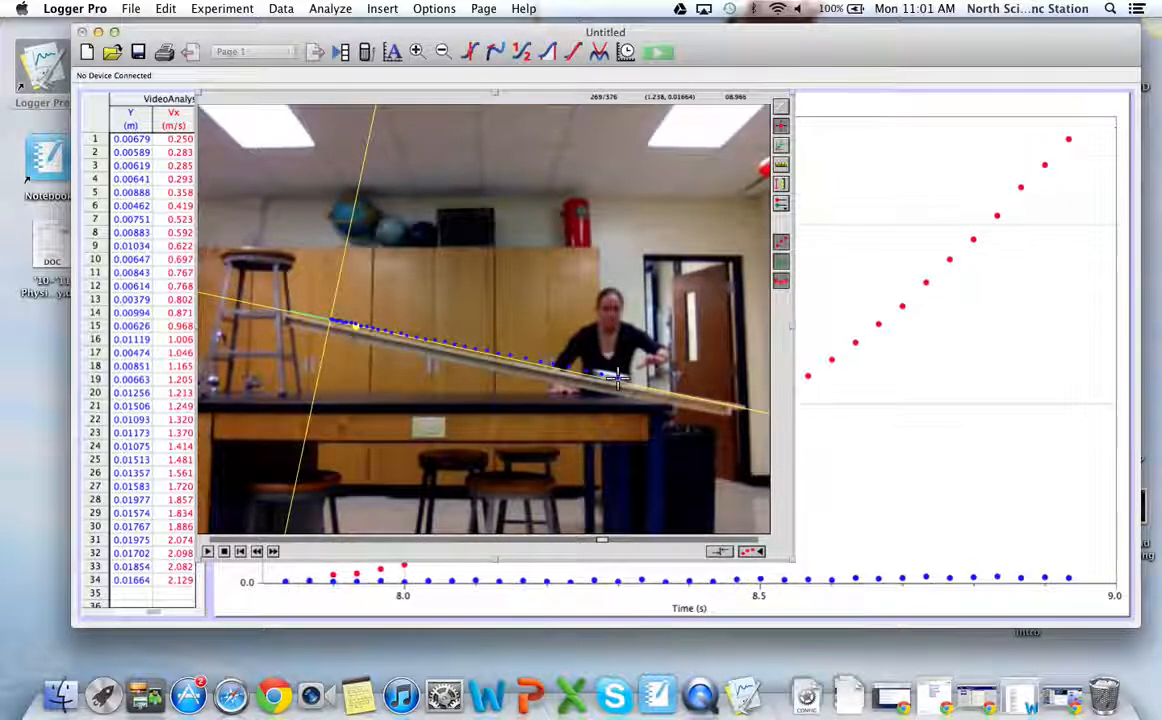
pyautogui.click(648, 382)
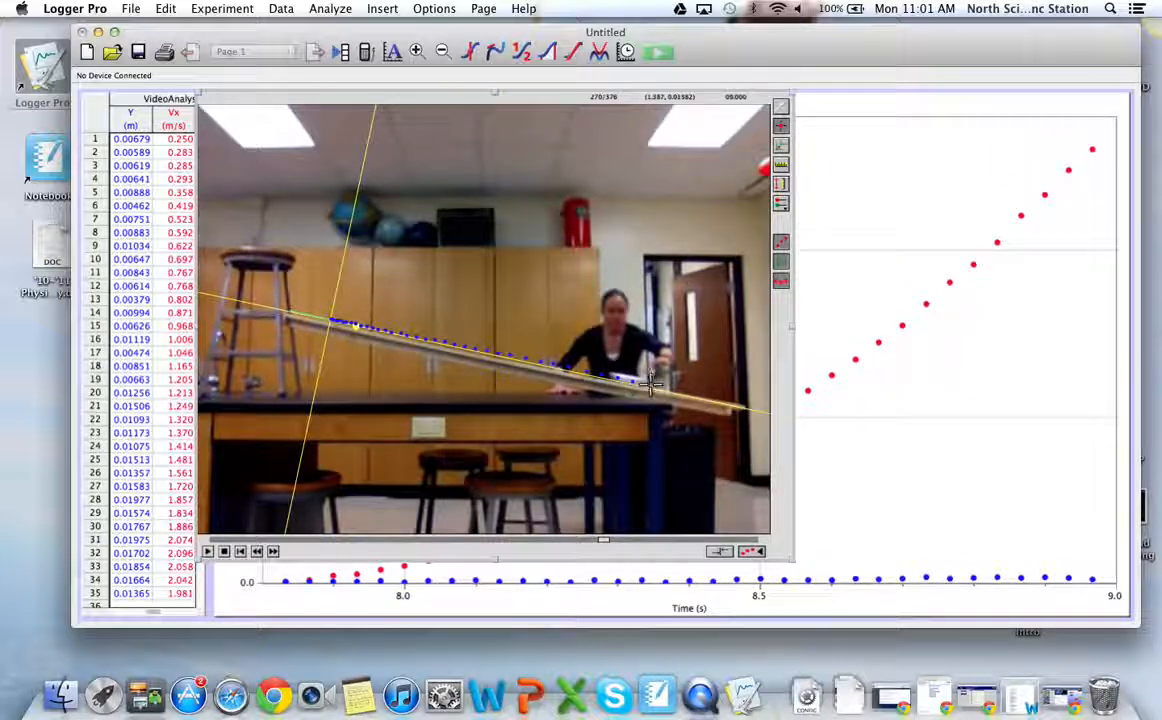
pyautogui.click(648, 382)
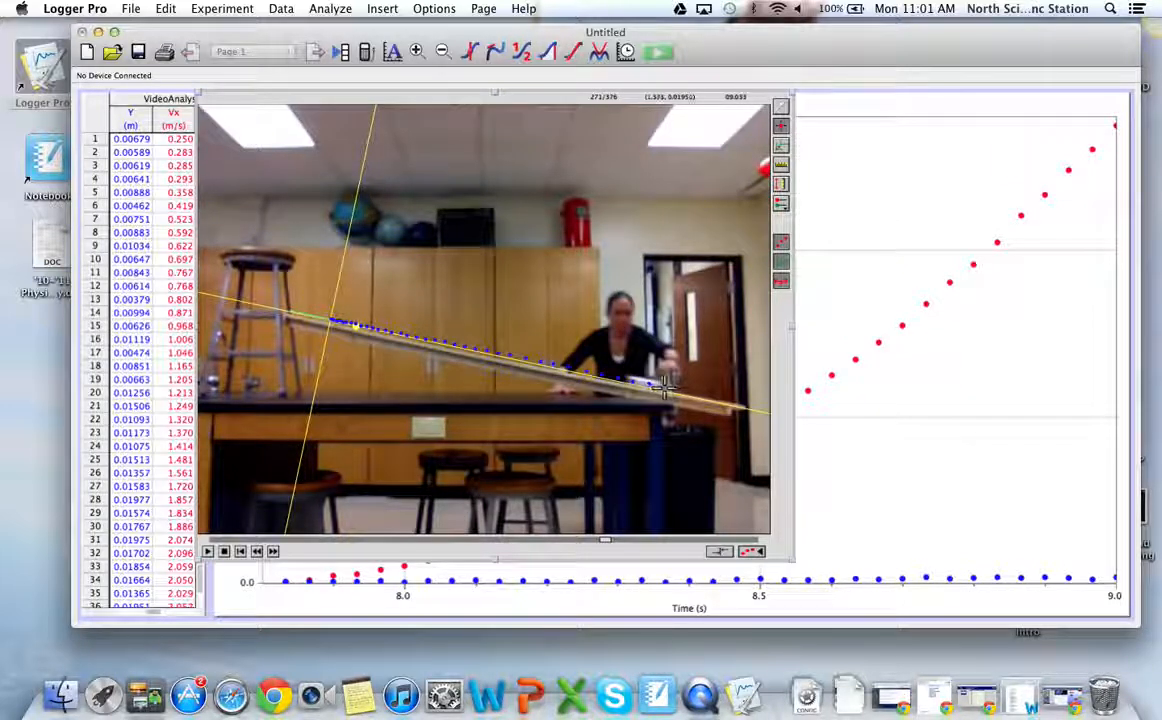
pyautogui.click(680, 389)
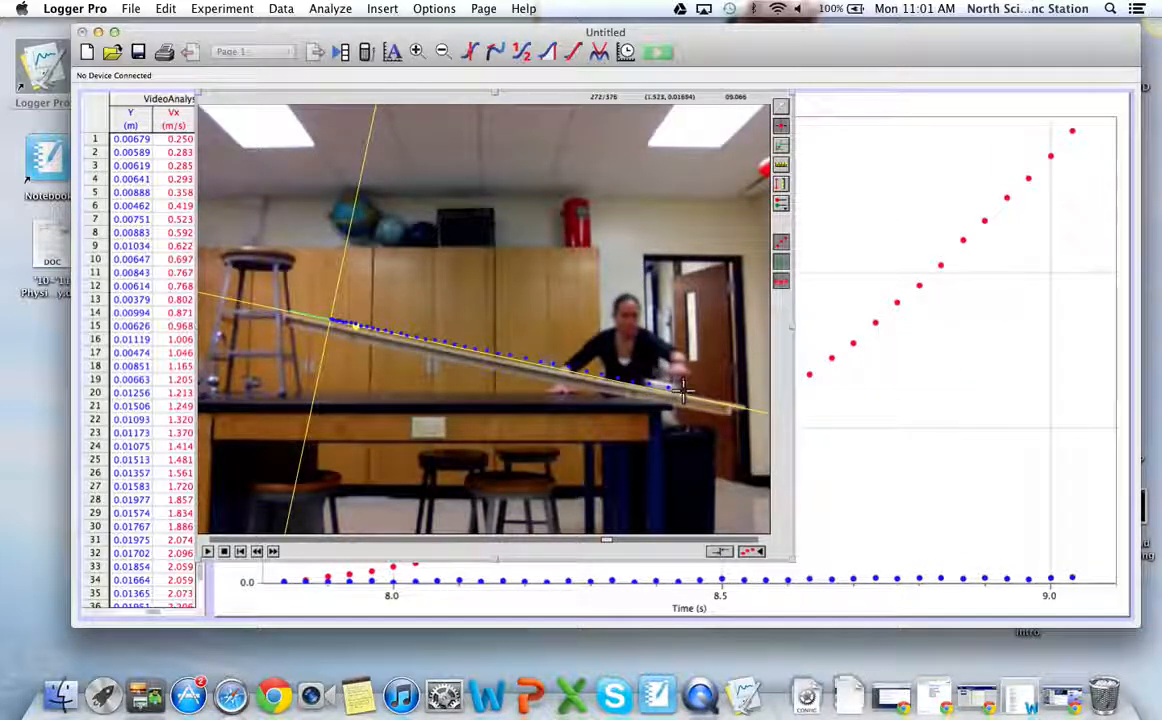
pyautogui.click(699, 390)
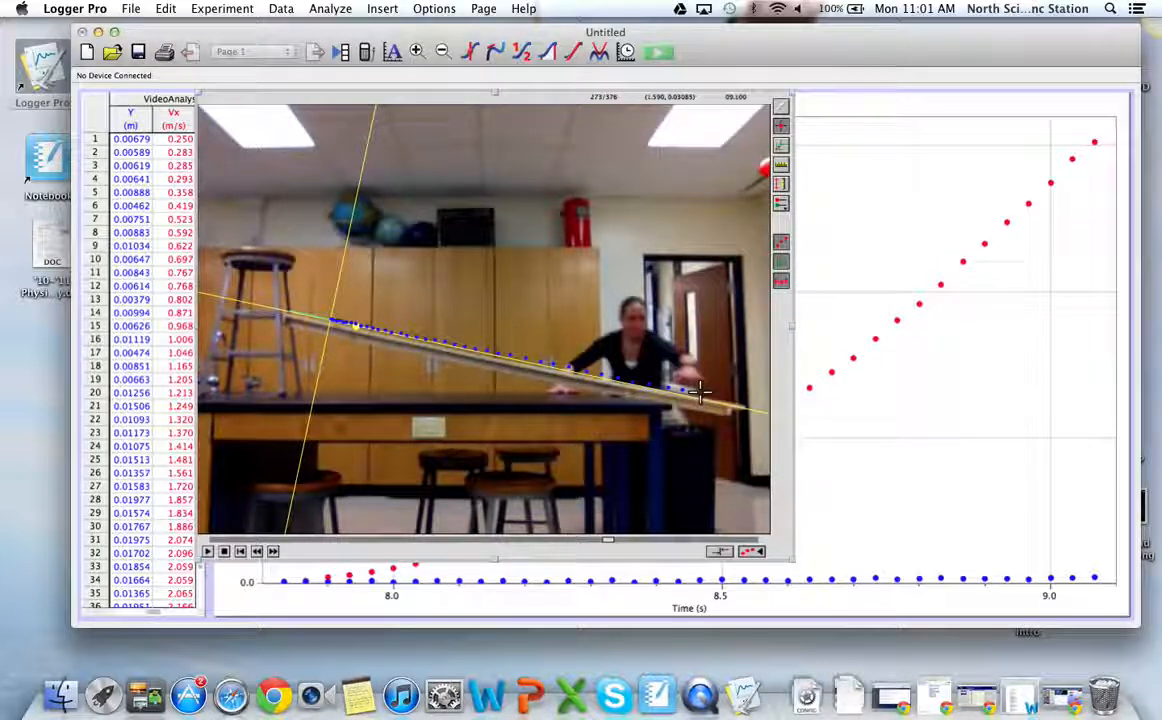
pyautogui.click(708, 392)
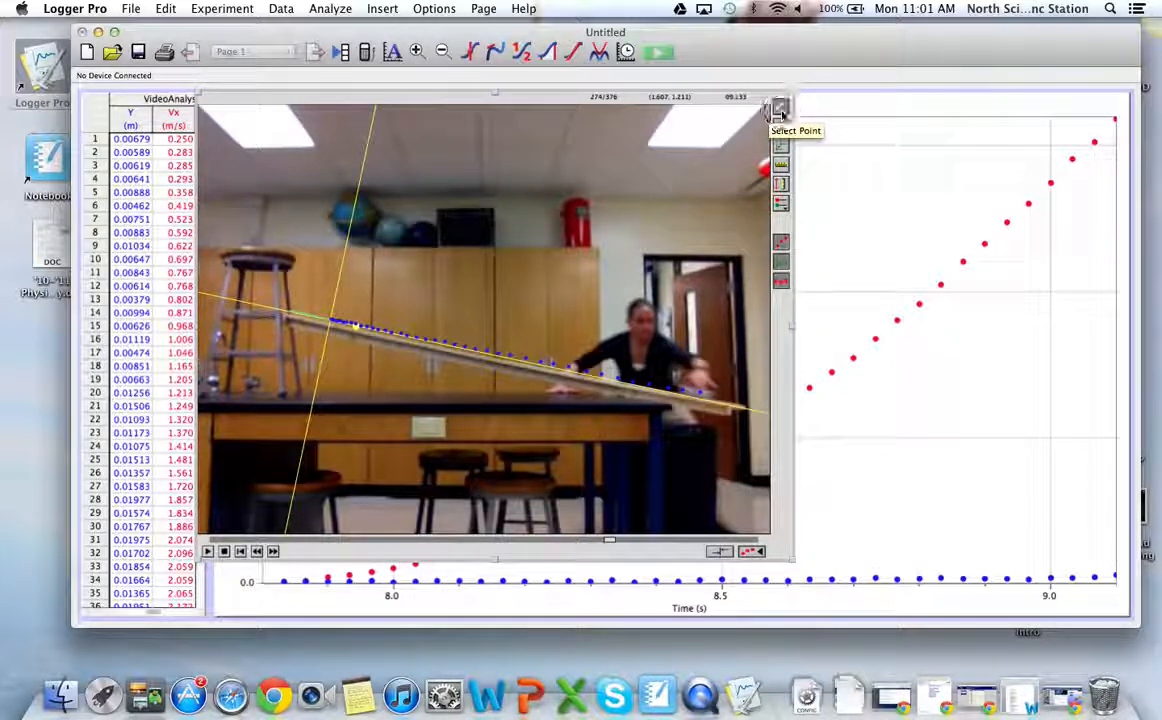
# Bring the graph in front of the movie with only X plotted against time, and select nearly all of its data points.
pyautogui.click(851, 177)
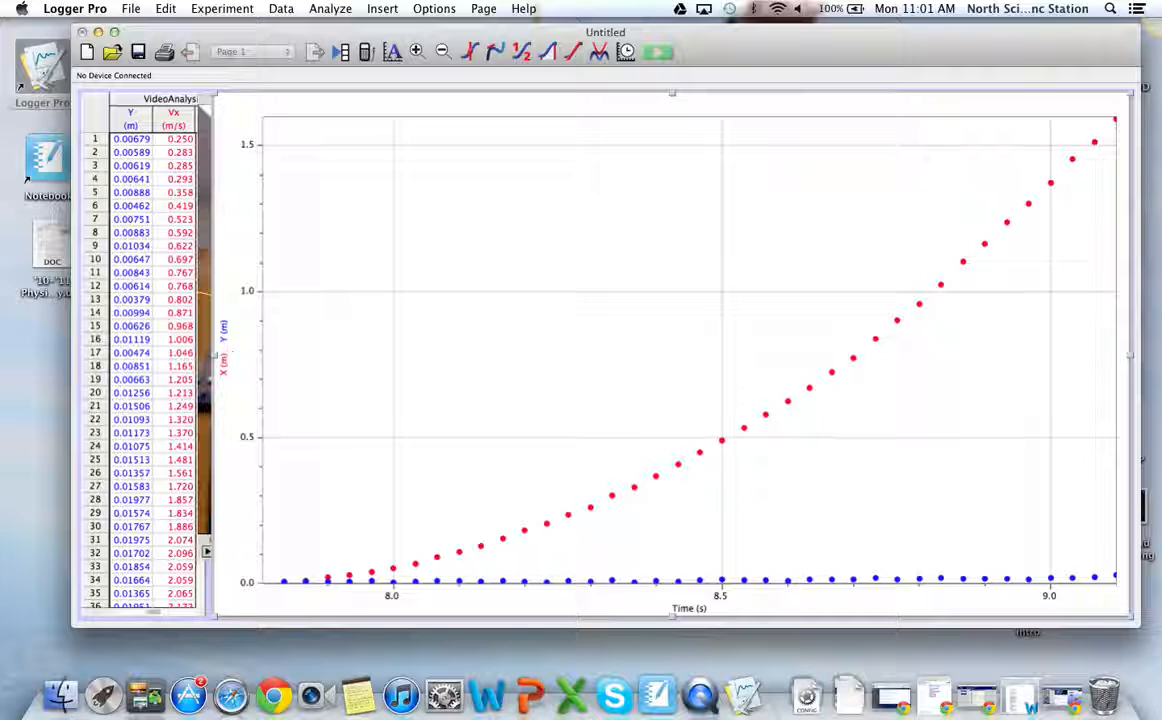
pyautogui.click(225, 335)
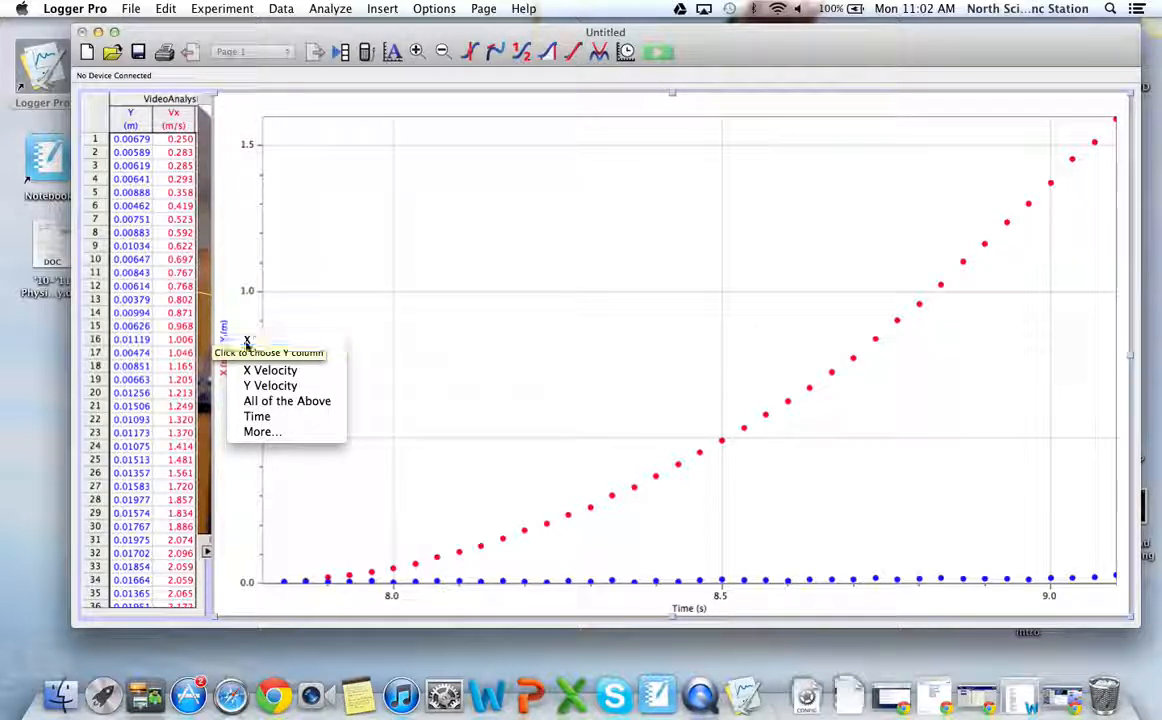
pyautogui.click(270, 370)
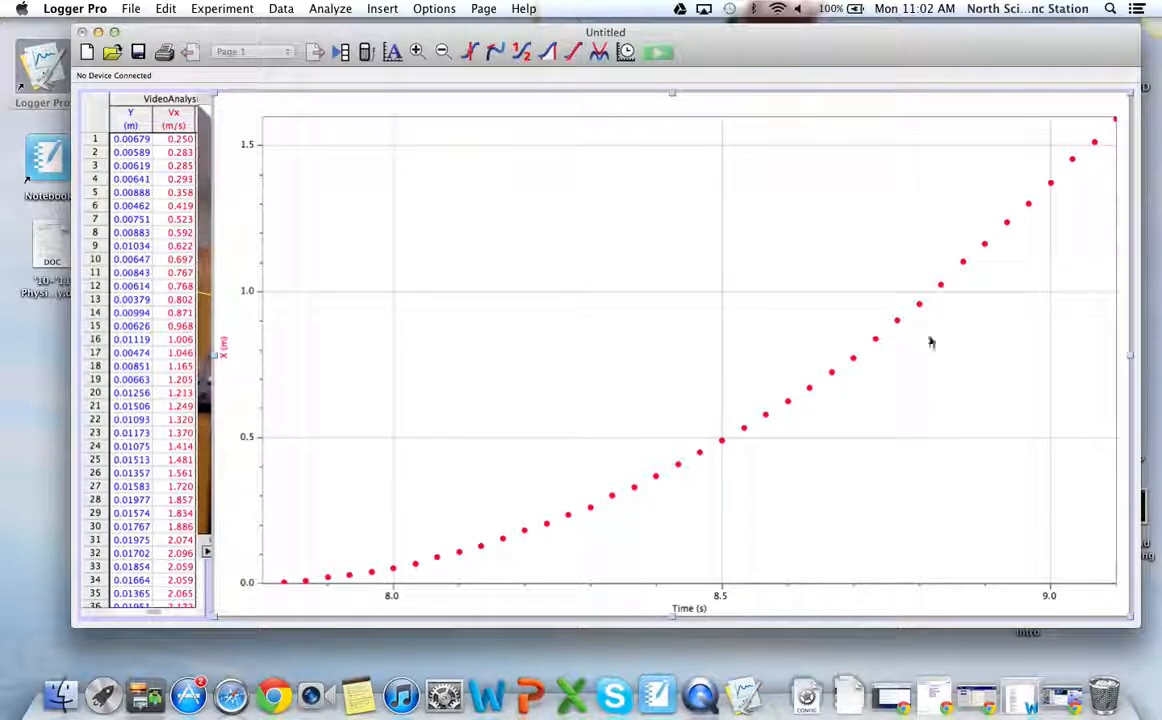
pyautogui.moveTo(1095, 133); pyautogui.dragTo(259, 603)
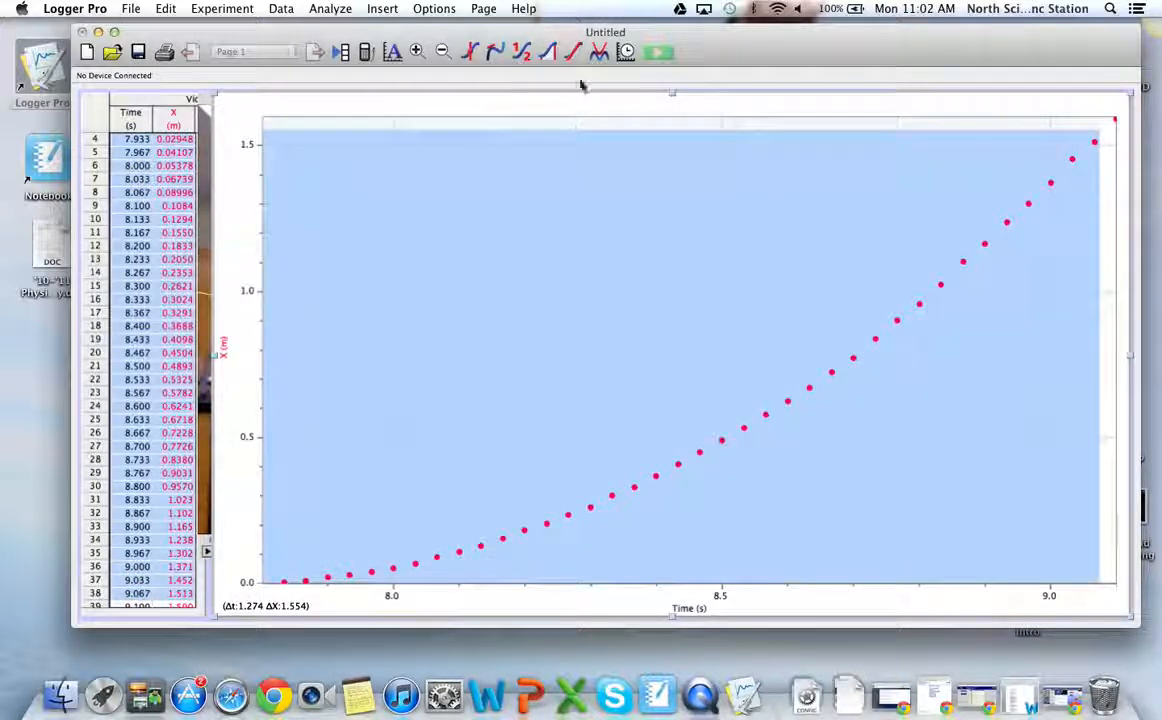
# Plot X Velocity on the graph's vertical axis and apply a linear fit across nearly all of its data points.
pyautogui.click(225, 340)
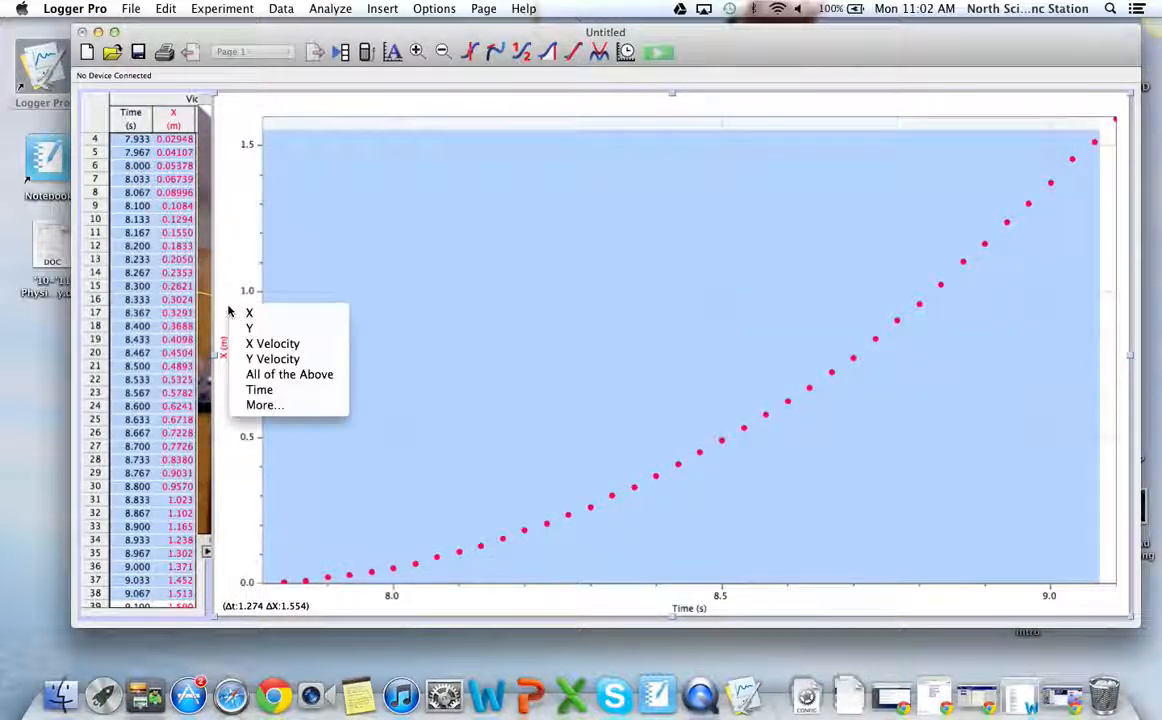
pyautogui.click(262, 344)
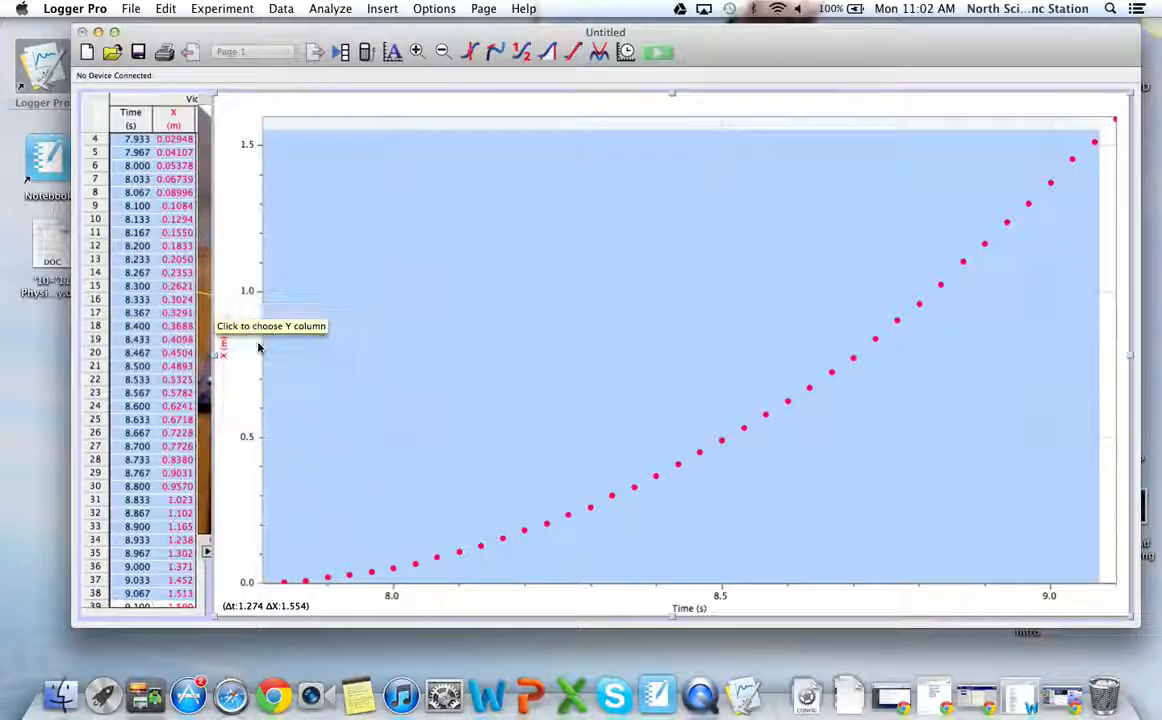
pyautogui.click(888, 362)
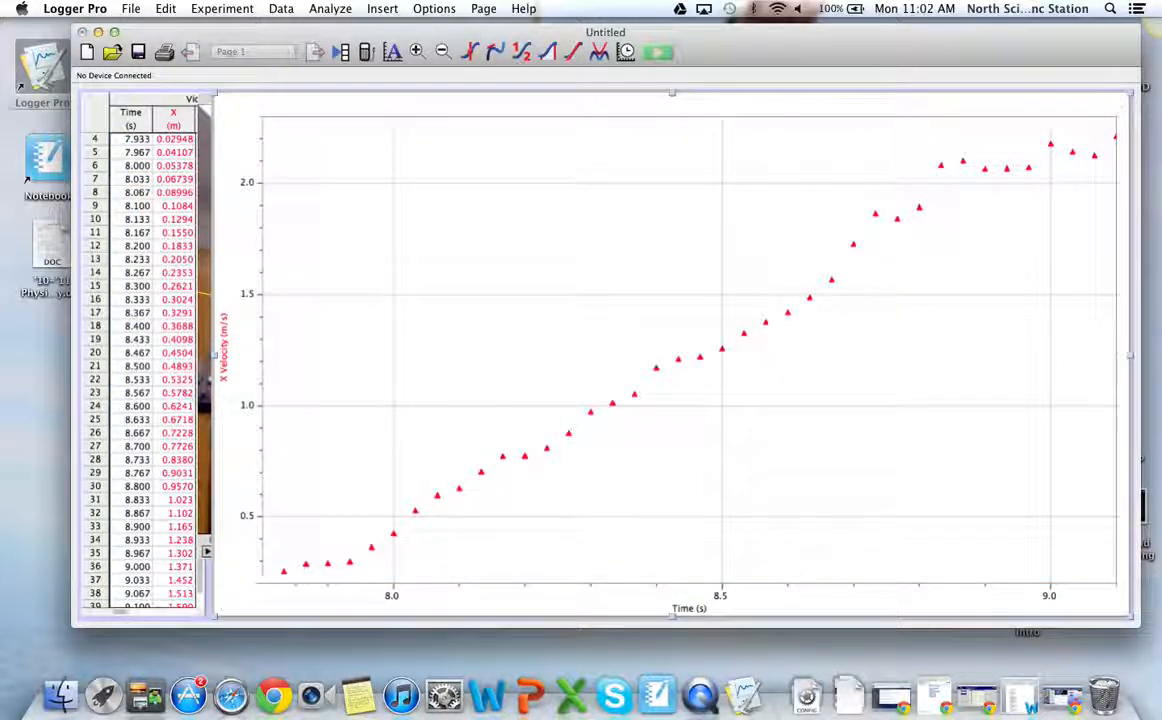
pyautogui.moveTo(1105, 128); pyautogui.dragTo(256, 586)
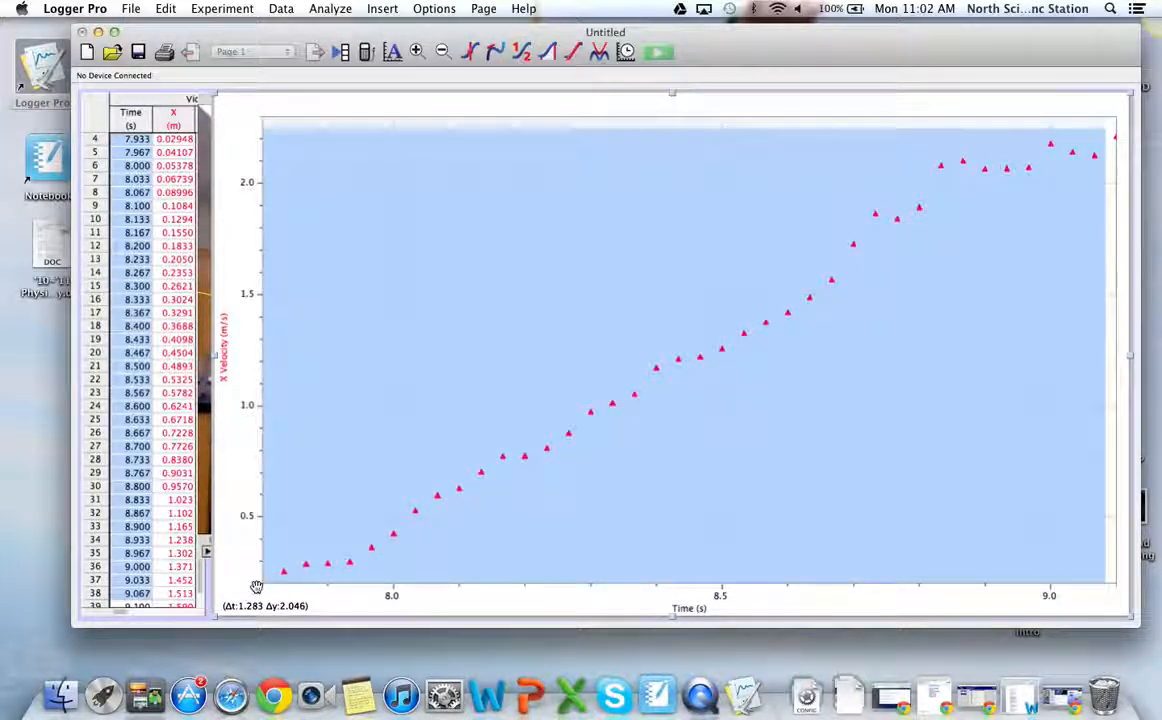
pyautogui.click(574, 53)
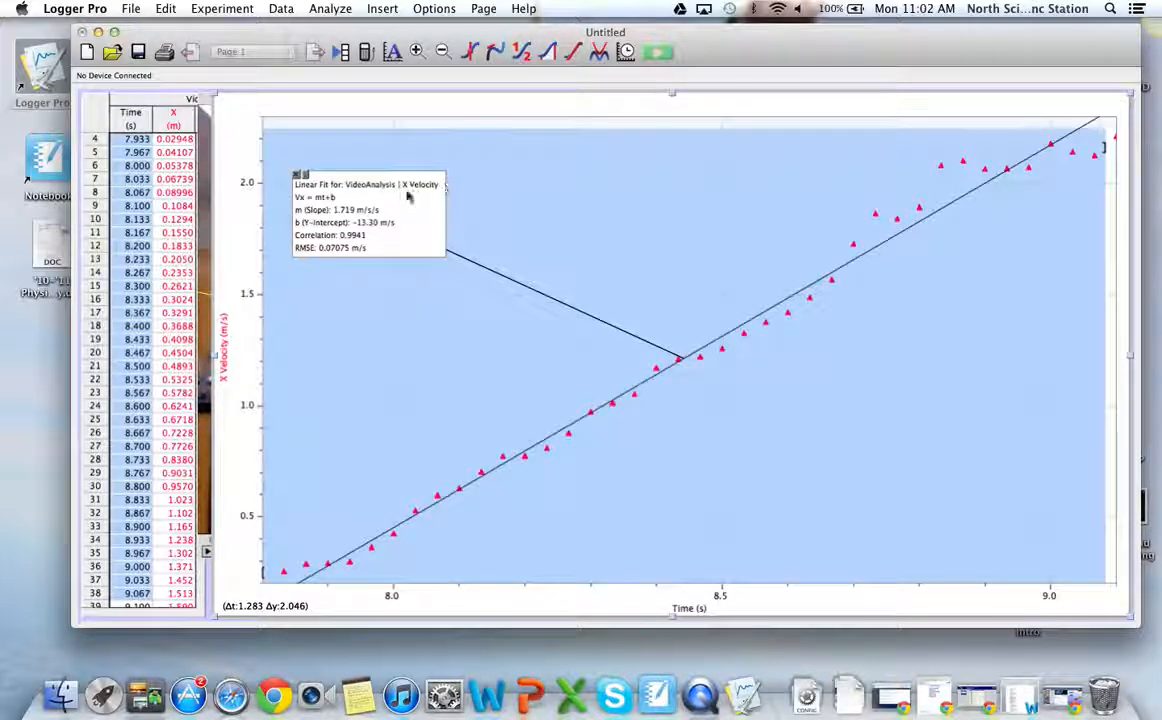